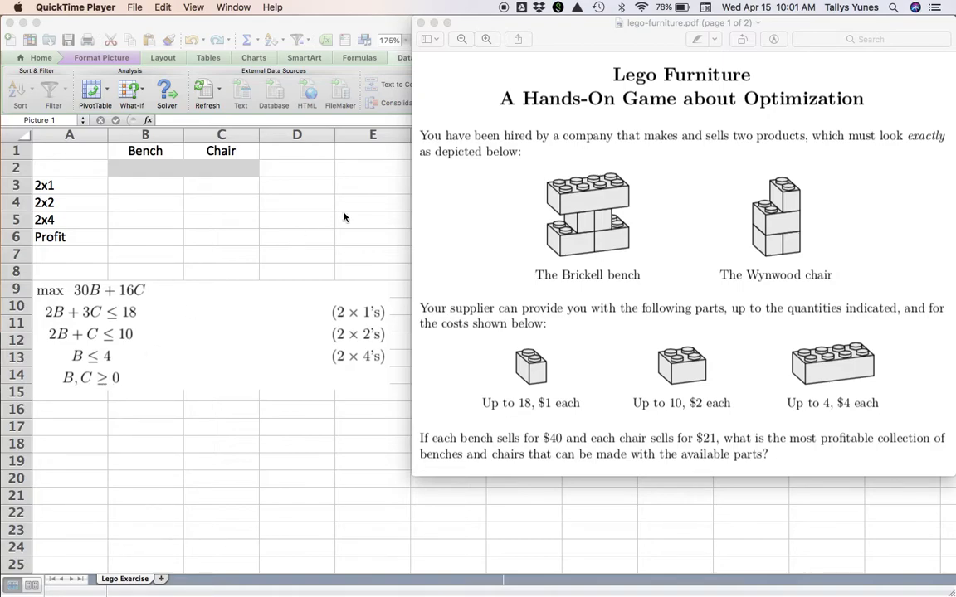
Switch to the Excel workbook with the Lego Exercise sheet and select its empty corner cell A1.
left_click(366, 25)
left_click(220, 221)
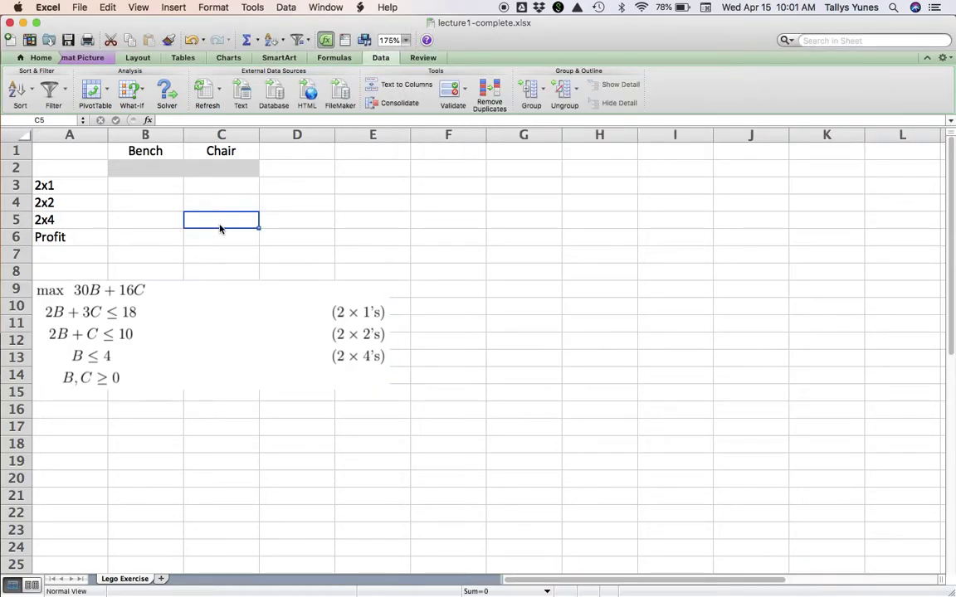
left_click(76, 154)
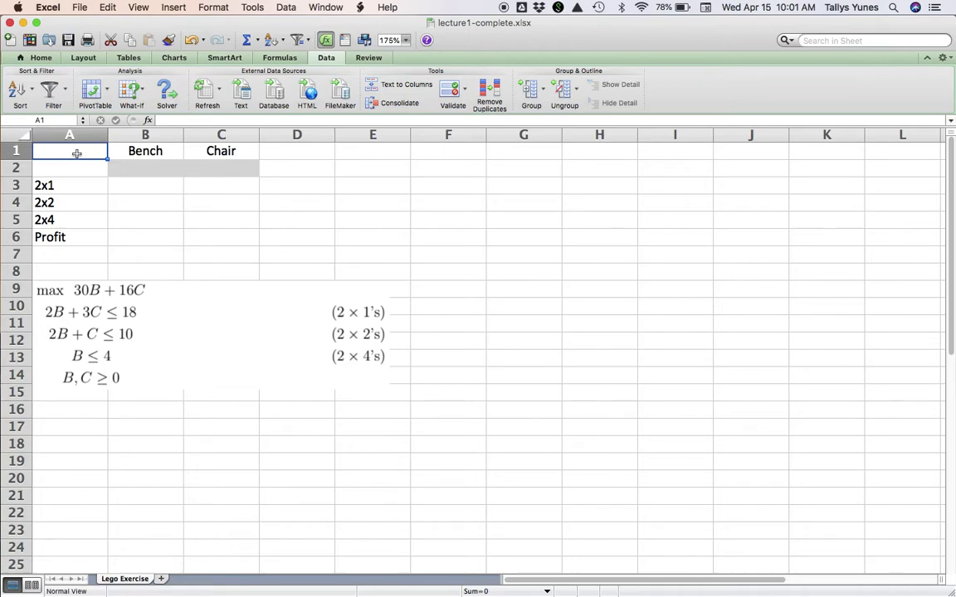
Examine the sheet layout: the shaded cells under Bench and Chair in row 2, and the rows from 2x1 to Profit.
key("Down")
key("Right")
key("Right")
key("Left")
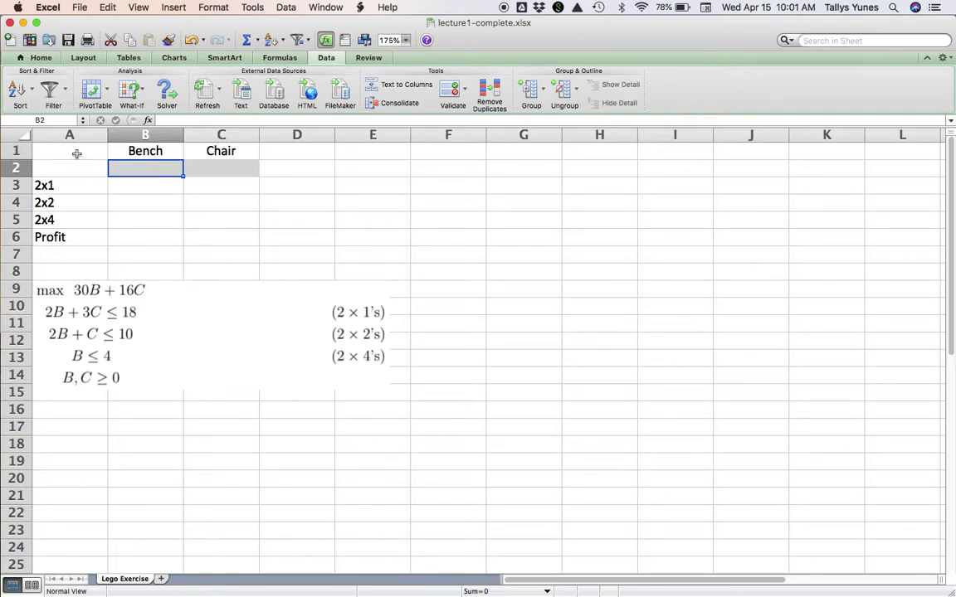
key("Right")
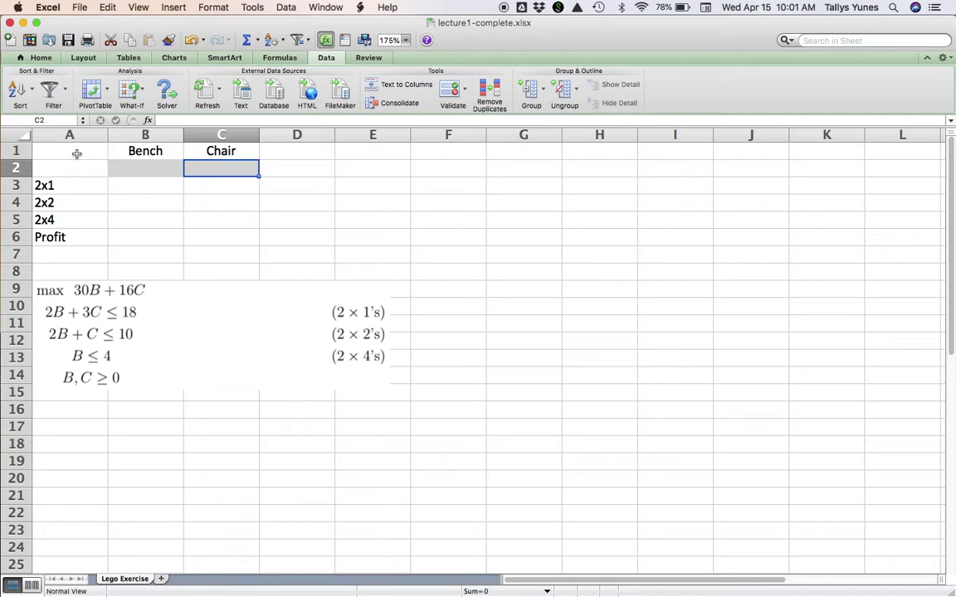
key("Down")
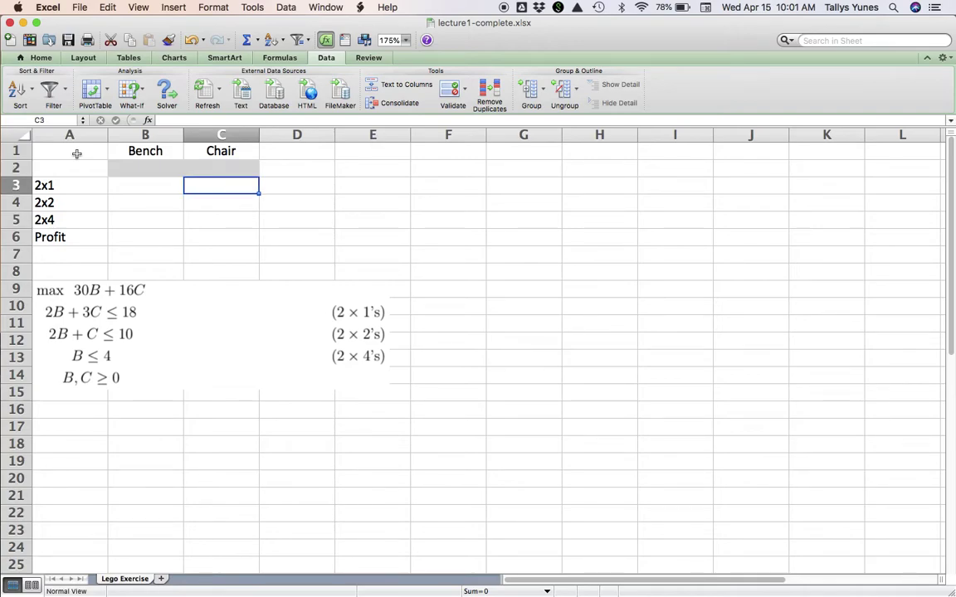
key("Left")
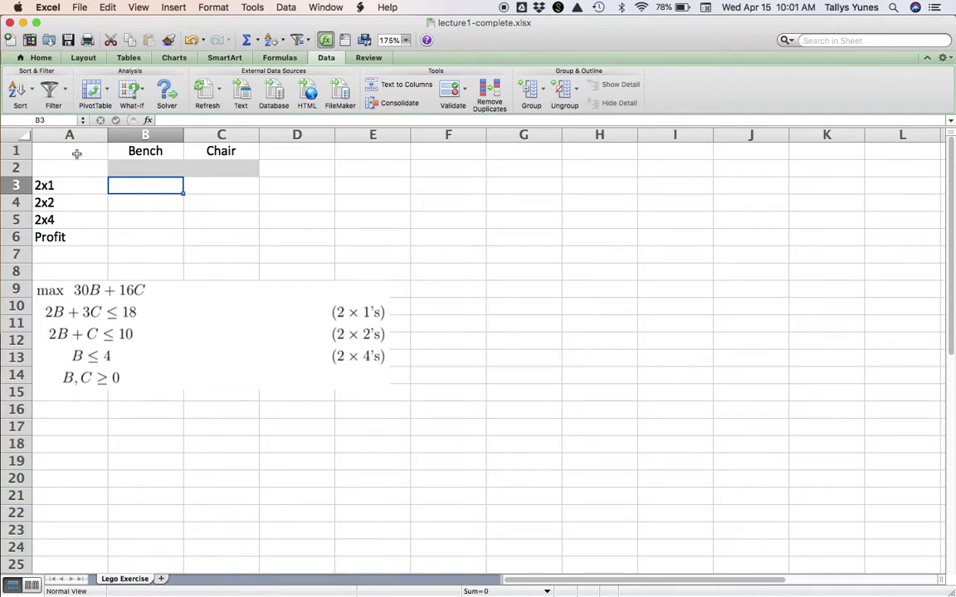
key("Up")
key("Right")
key("Right")
key("Right")
key("Right")
key("Right")
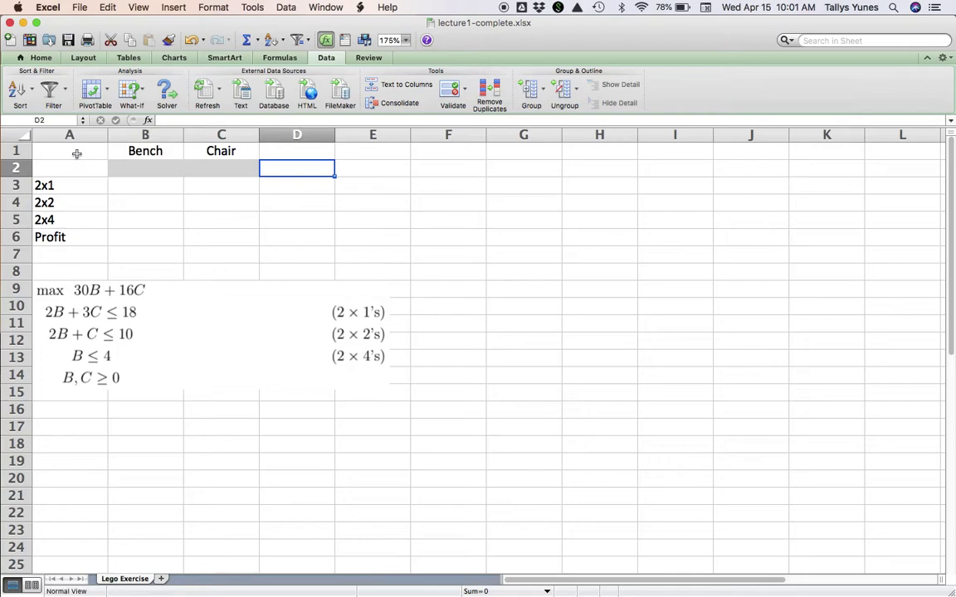
key("Left")
key("Left")
key("Left")
key("Left")
key("Left")
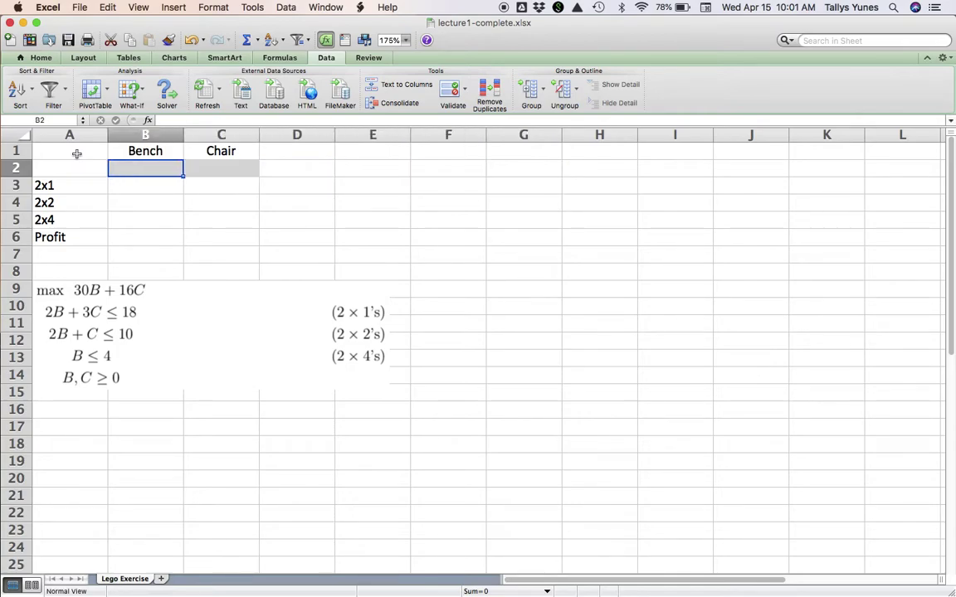
key("Down")
key("Down")
key("Down")
key("Down")
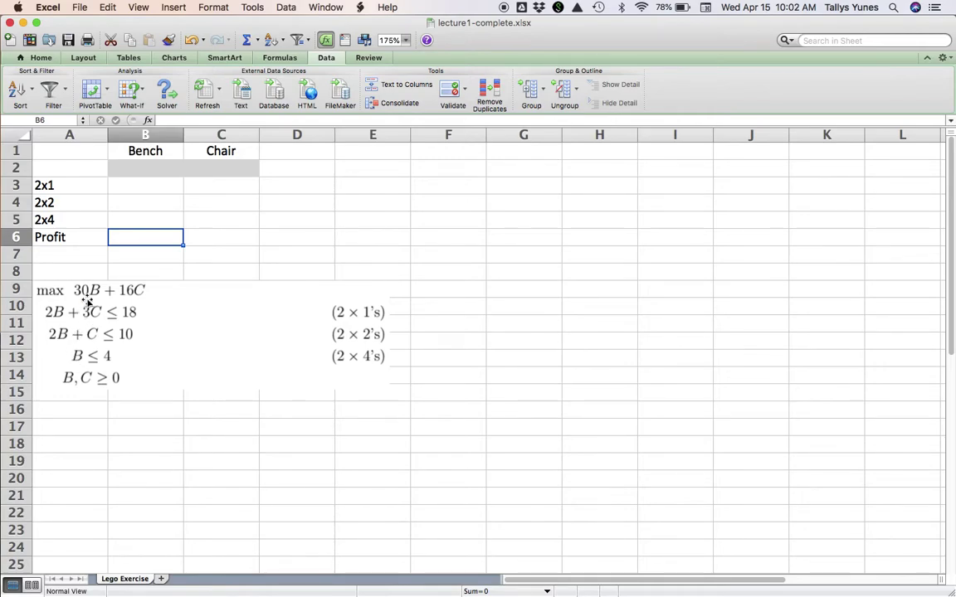
Fill the Bench column with 2, 2 and 1 for the 2x1, 2x2 and 2x4 parts and 30 for Profit.
key("Up")
key("Up")
key("Up")
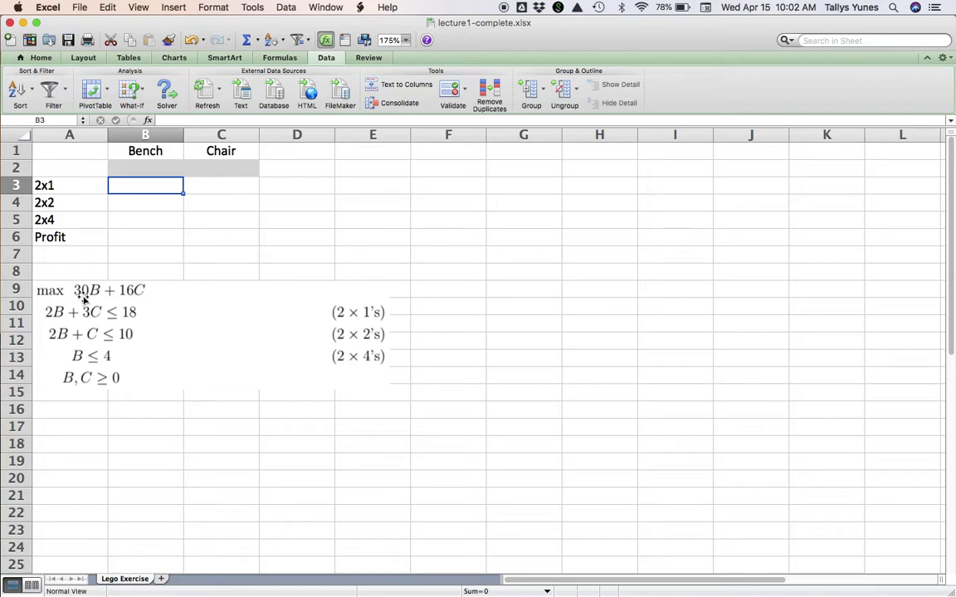
type("2")
key("Return")
type("2")
key("Return")
type("1")
key("Return")
type("30")
key("Return")
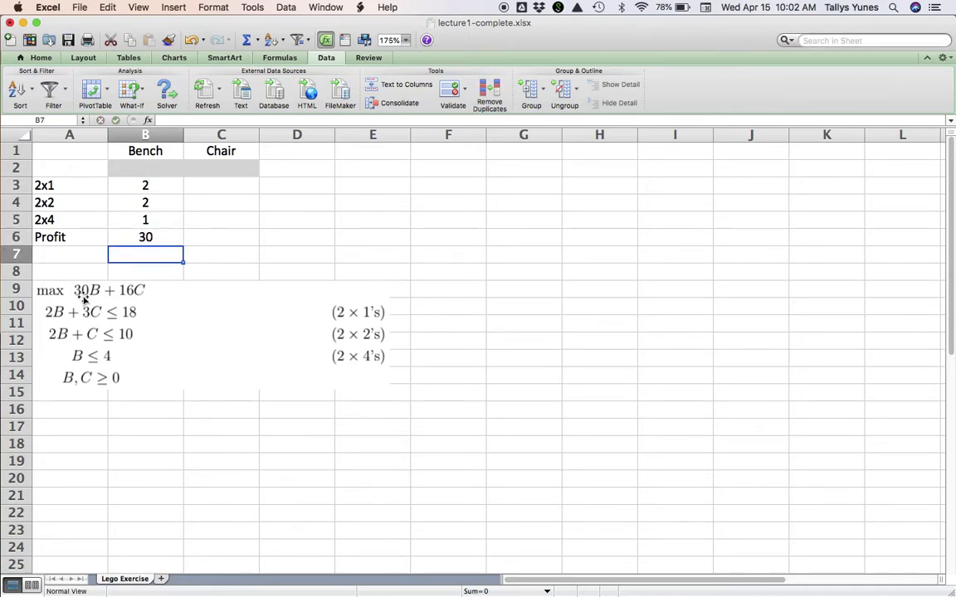
Review the row labels 2x1, 2x2, 2x4 and Profit beside the Bench figures.
key("Up")
key("Left")
key("Up")
key("Up")
key("Up")
key("Down")
key("Down")
key("Up")
key("Up")
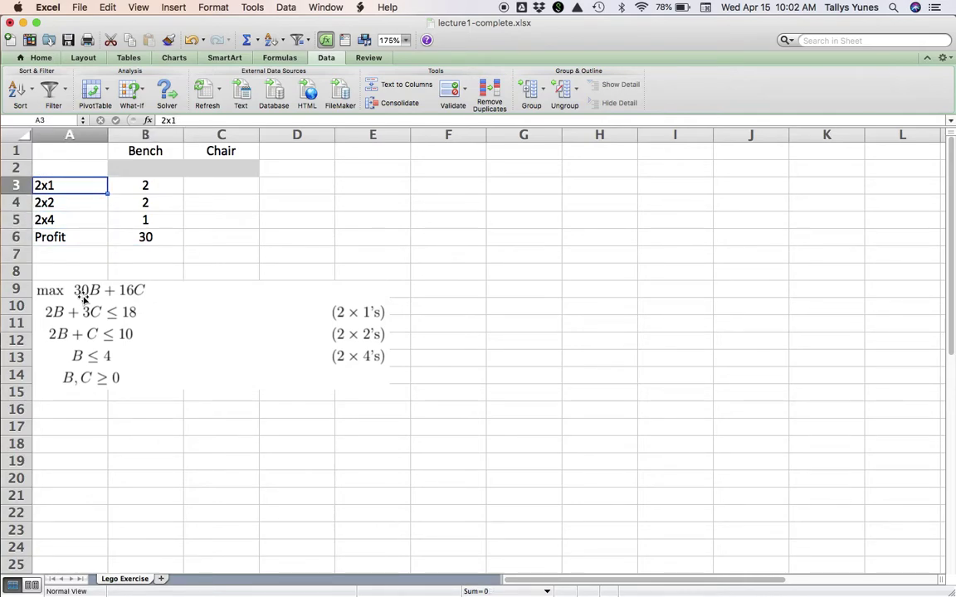
key("Down")
key("Down")
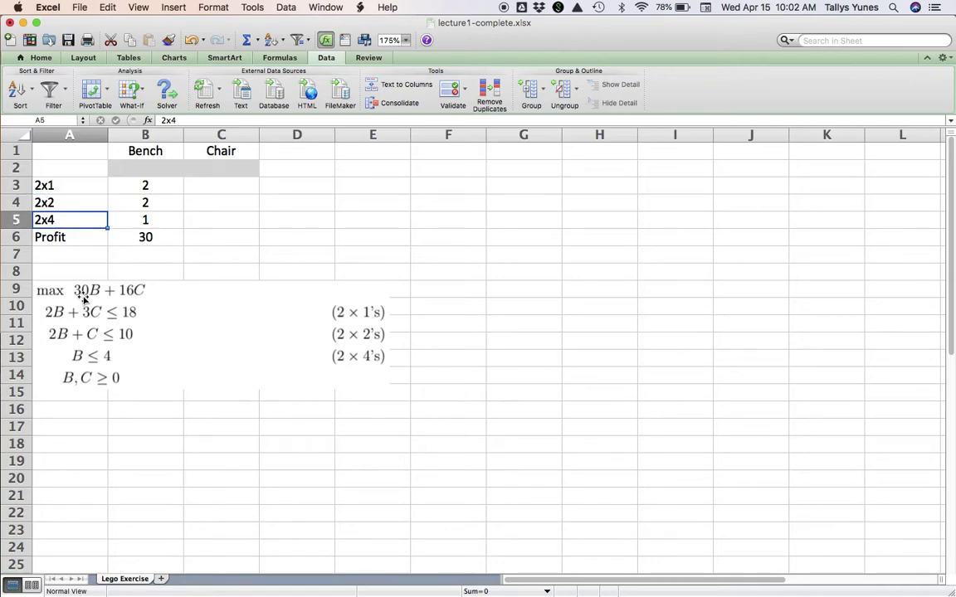
key("Down")
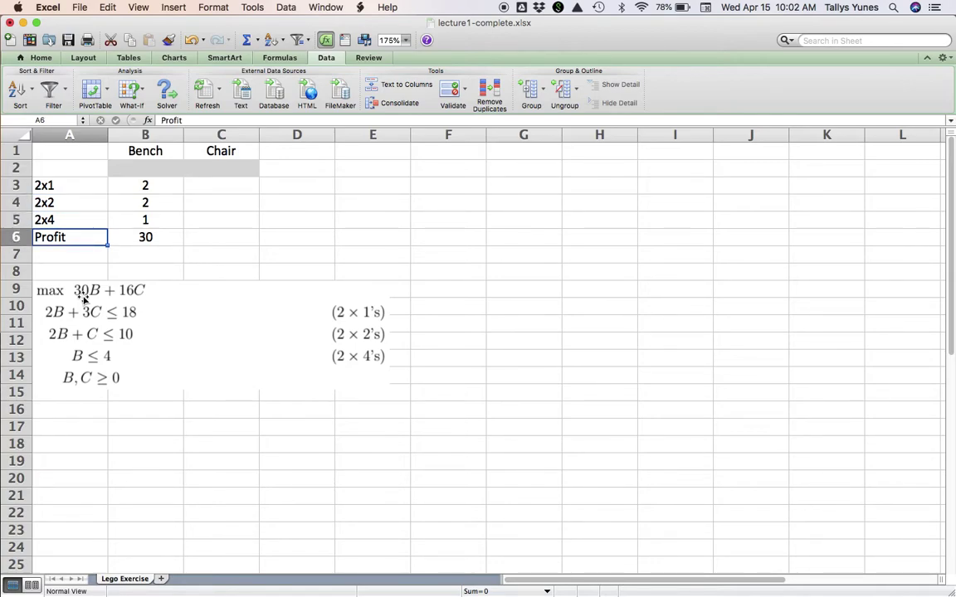
Fill the Chair column with 3, 1 and 0 for the 2x1, 2x2 and 2x4 parts and 16 for Profit.
key("Right")
key("Right")
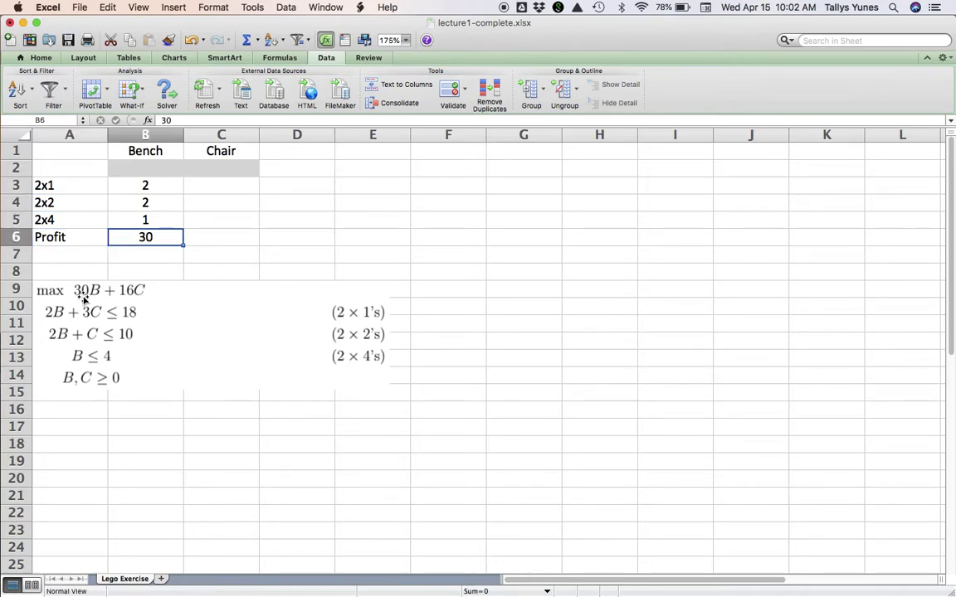
key("Up")
key("Up")
key("Up")
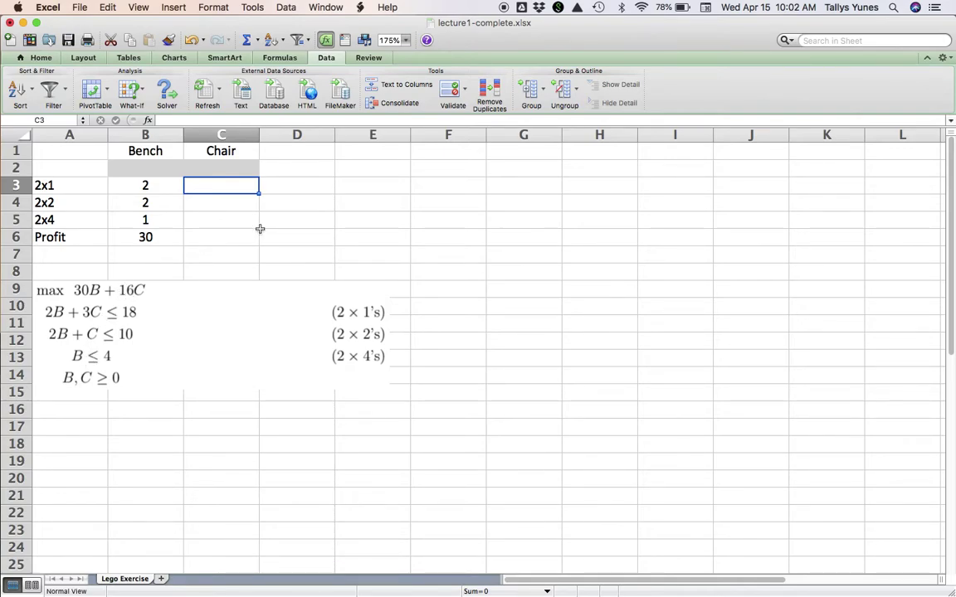
type("3")
key("Return")
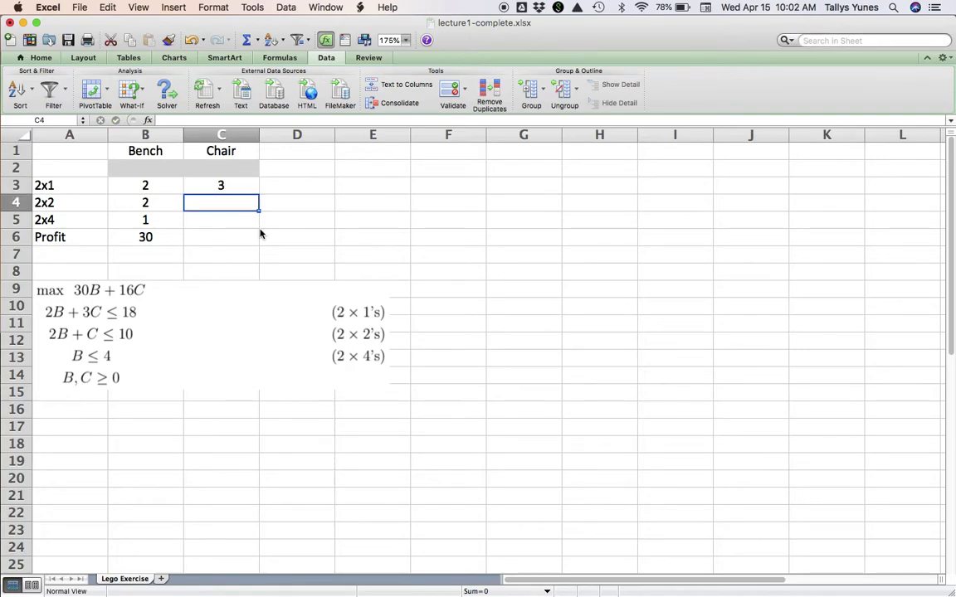
type("1")
key("Return")
type("0")
key("Return")
key("Up")
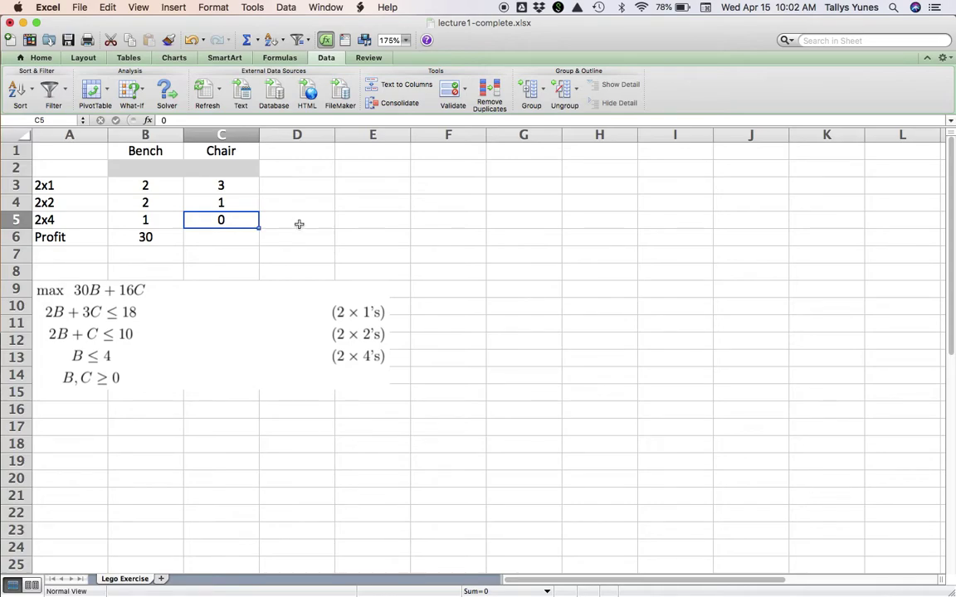
key("Down")
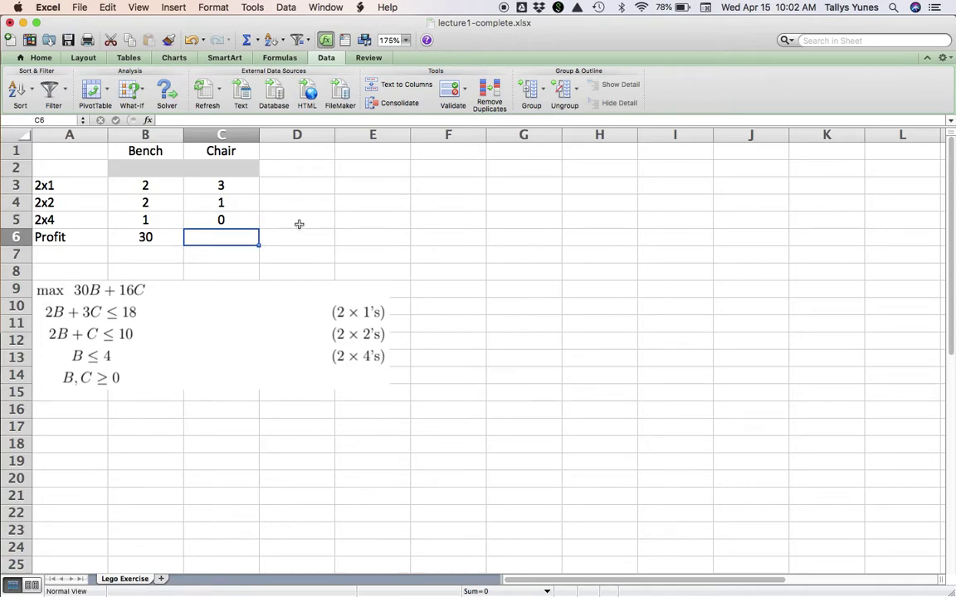
type("16")
key("Return")
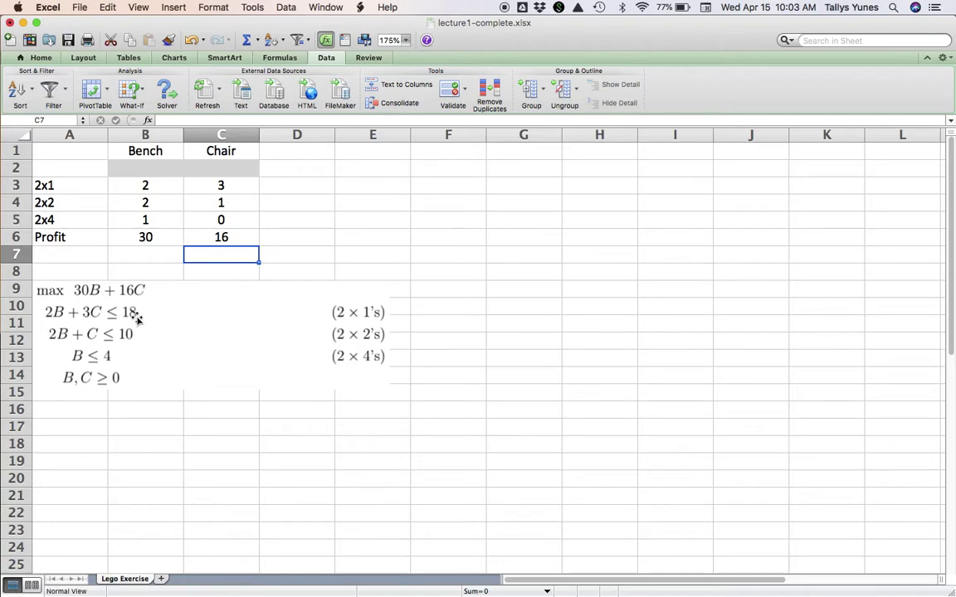
Enter the constraint sign <= in E3, E4 and E5 for the three part rows.
left_click(307, 184)
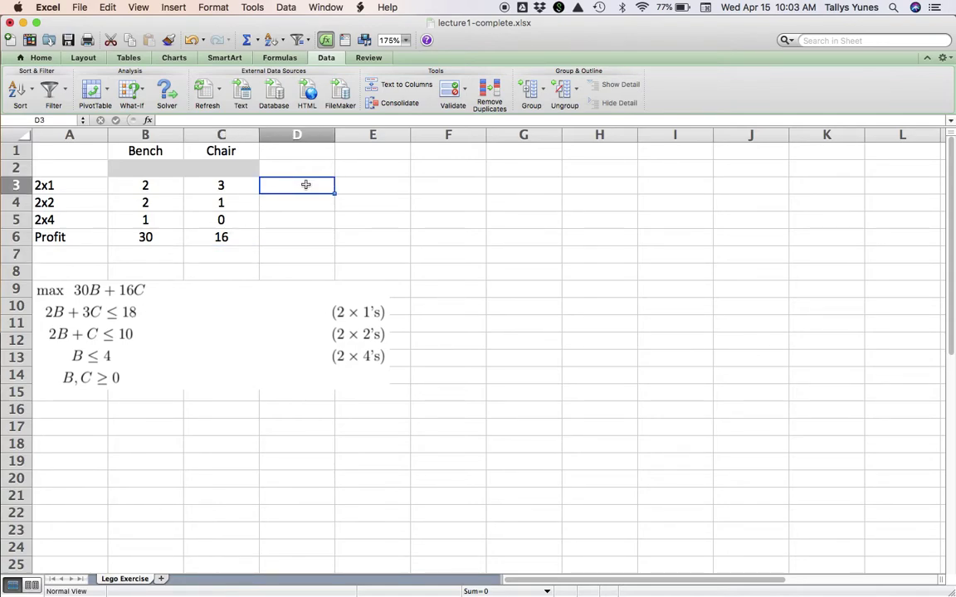
left_click(373, 184)
key("Left")
left_click(374, 184)
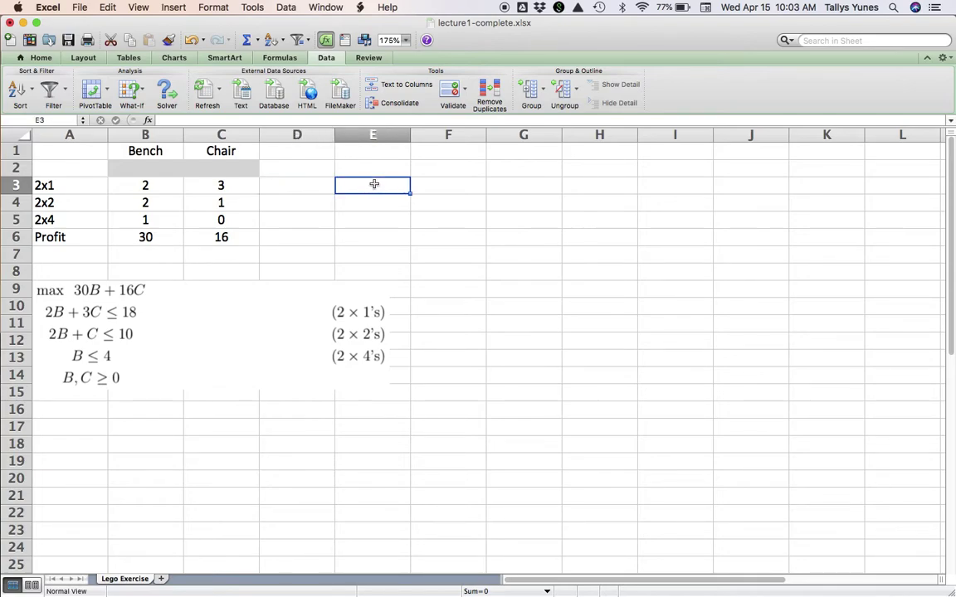
type("<=")
key("Return")
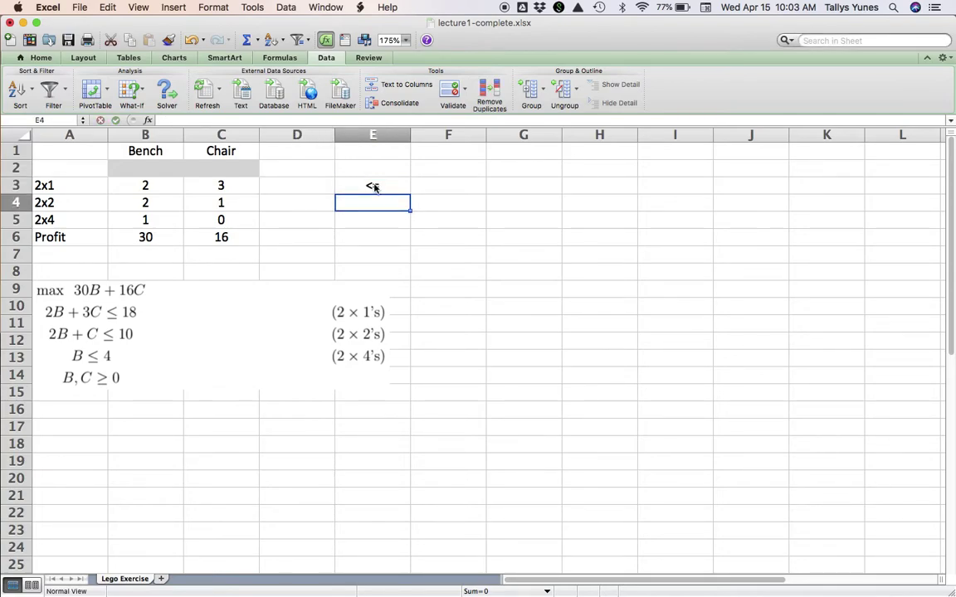
type("<=")
key("Return")
type("<=")
key("Return")
Enter the part availability limits 18, 10 and 4 in F3, F4 and F5.
key("Up")
key("Up")
key("Up")
key("Right")
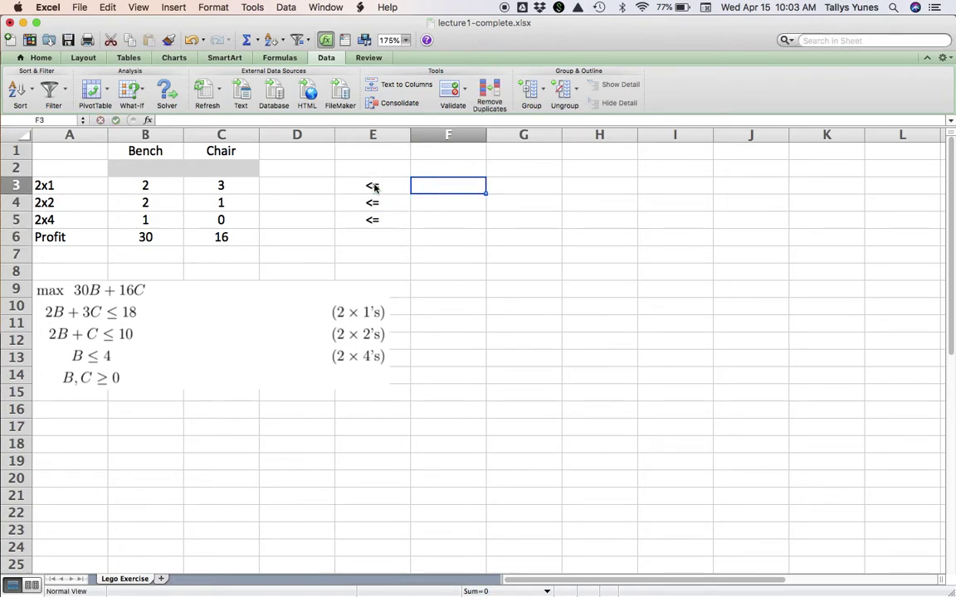
type("18")
key("Return")
type("10")
key("Return")
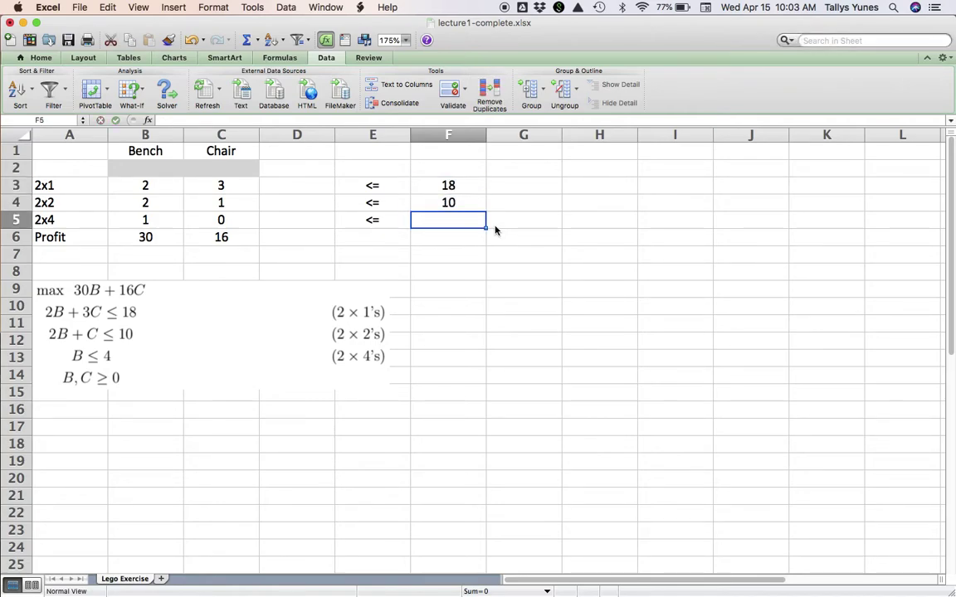
type("4")
key("Return")
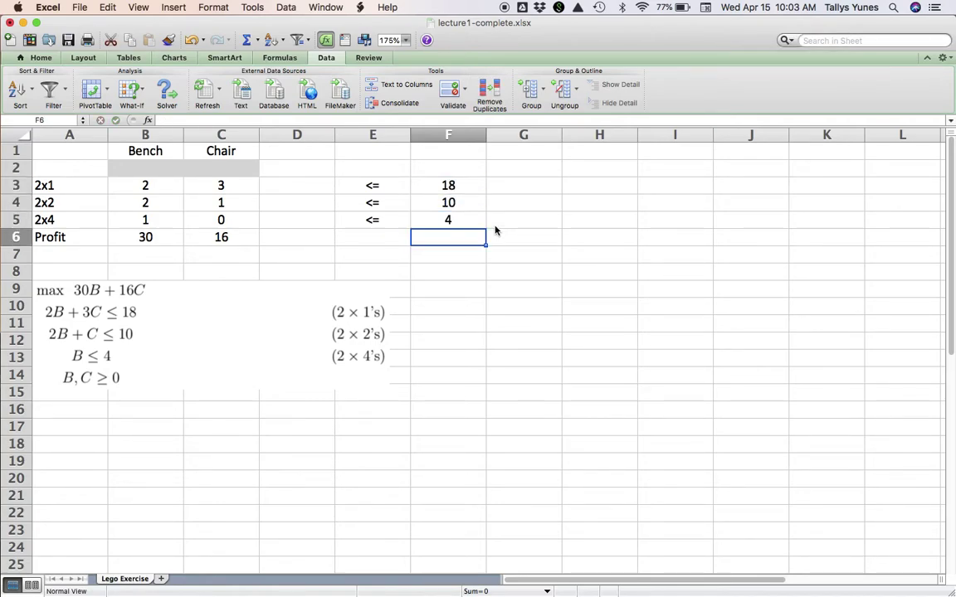
Enter the formula =sumproduct(B3:C3,B2:C2) in D3 for the 2x1 parts row.
key("Left")
key("Left")
key("Up")
key("Up")
key("Up")
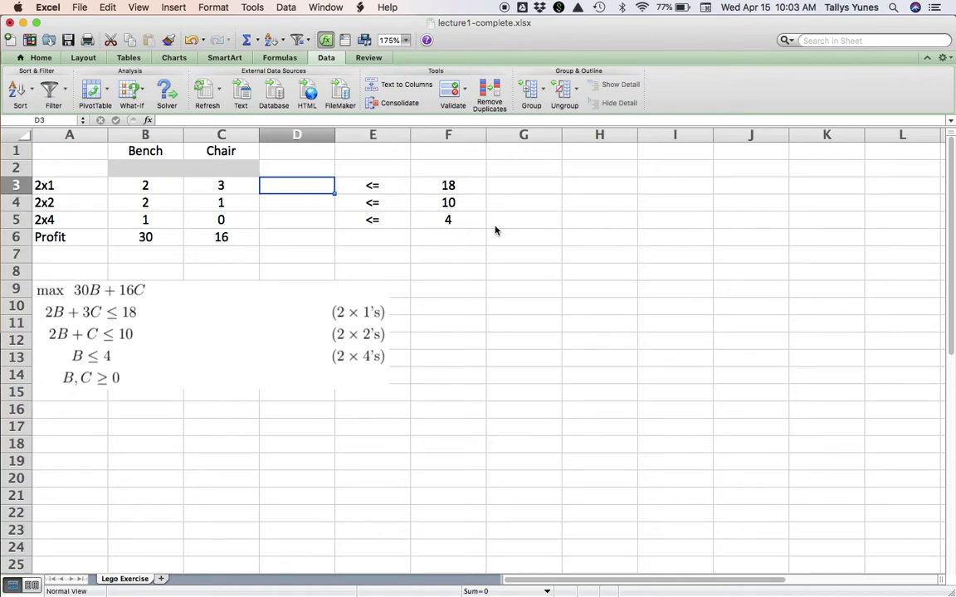
type("=")
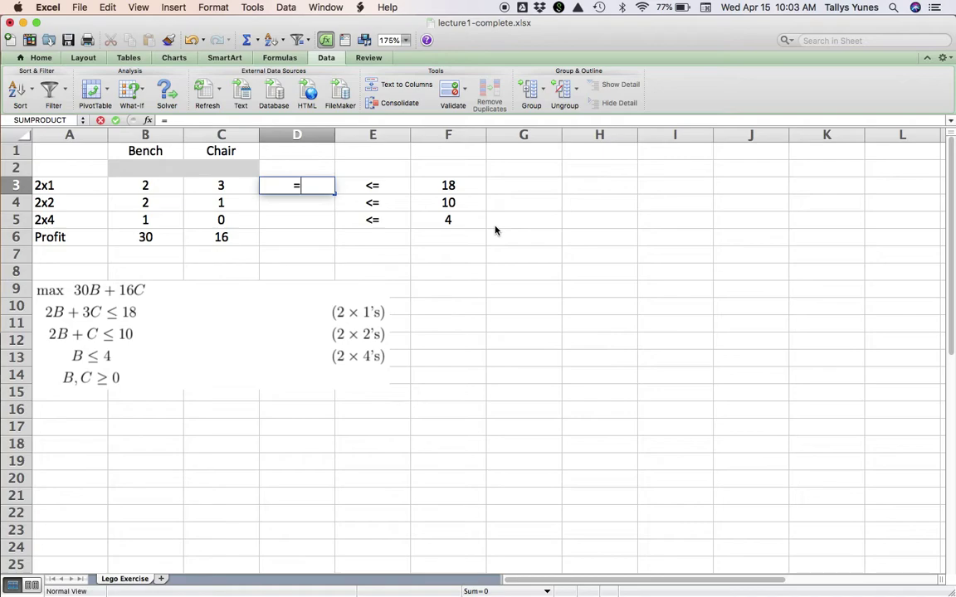
left_click_drag(495, 230, 56, 319)
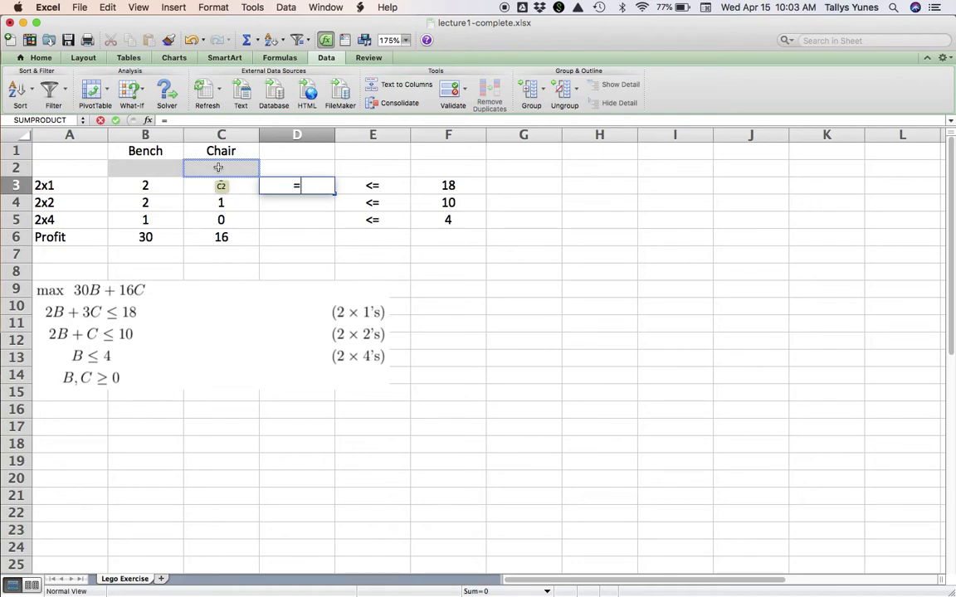
type("sumprodu")
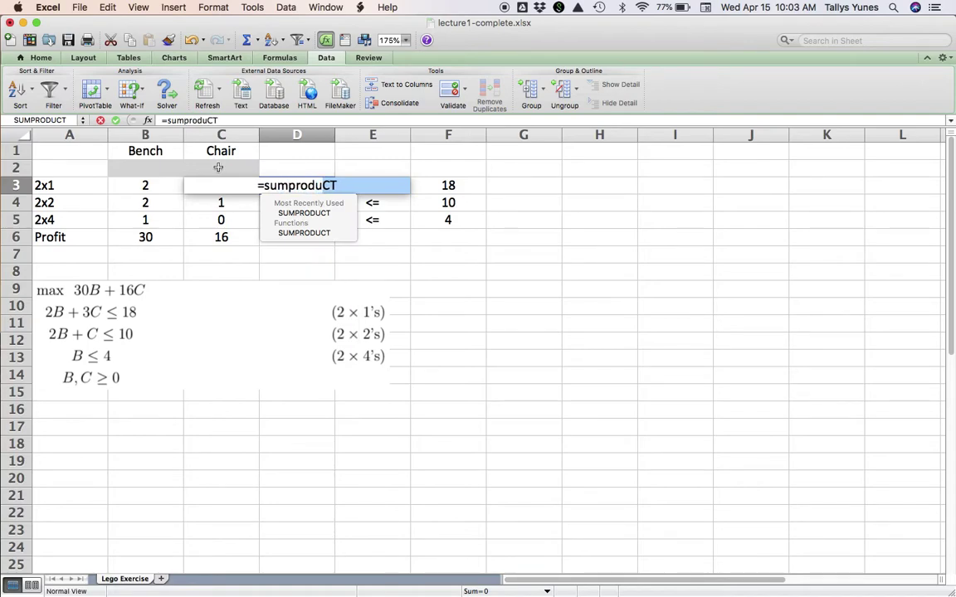
type("ct(")
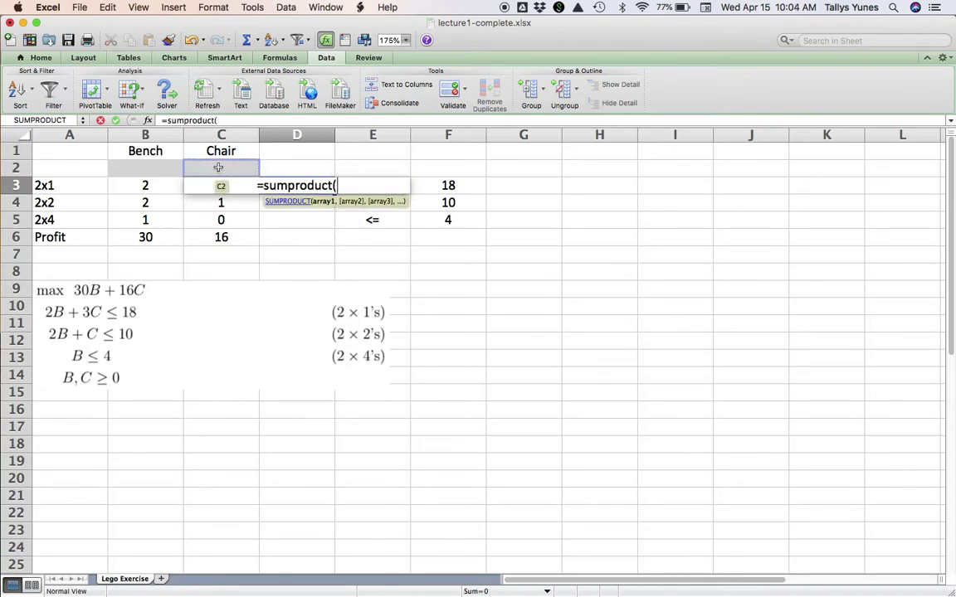
left_click(166, 189)
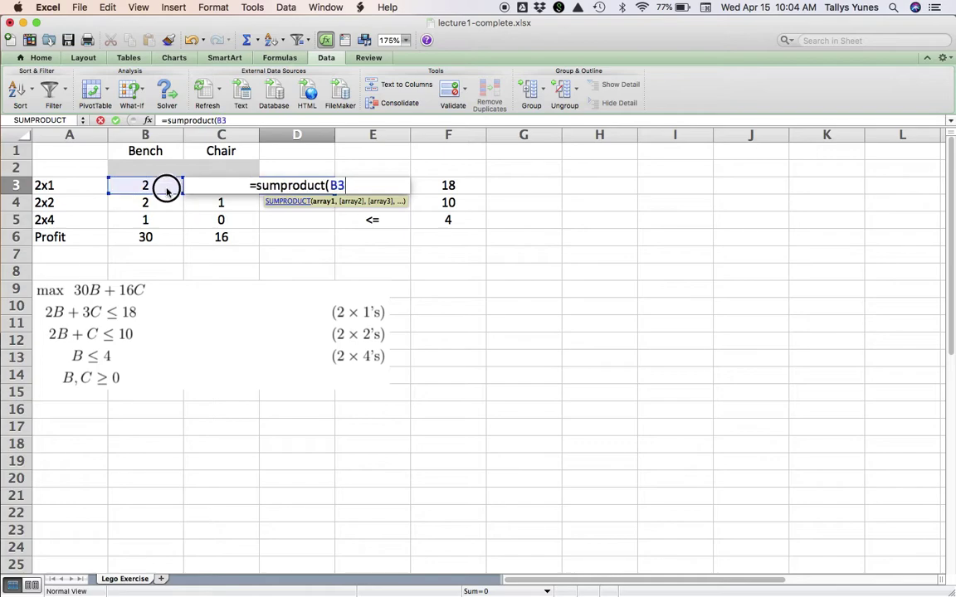
left_click_drag(166, 189, 204, 189)
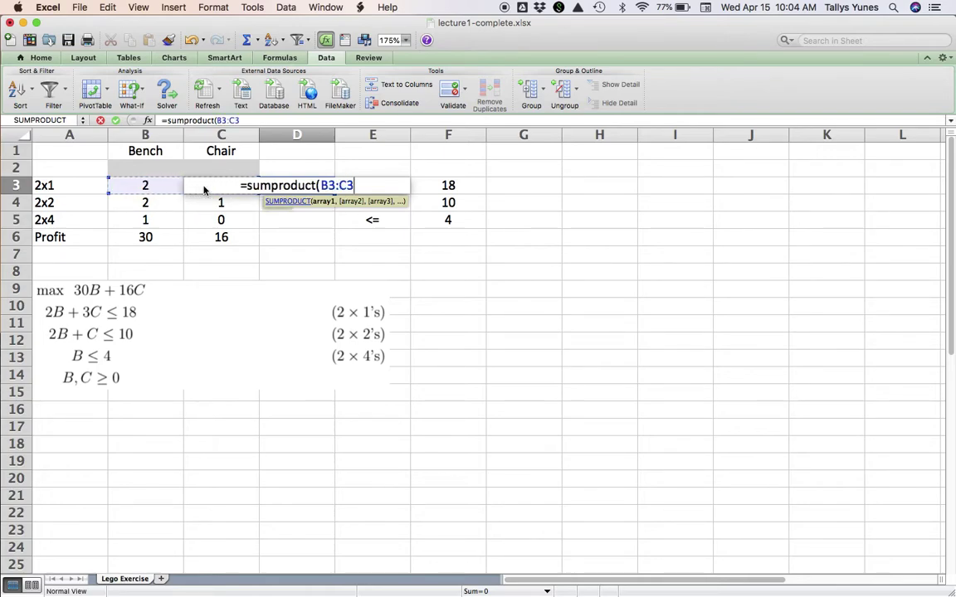
type(",")
left_click(171, 168)
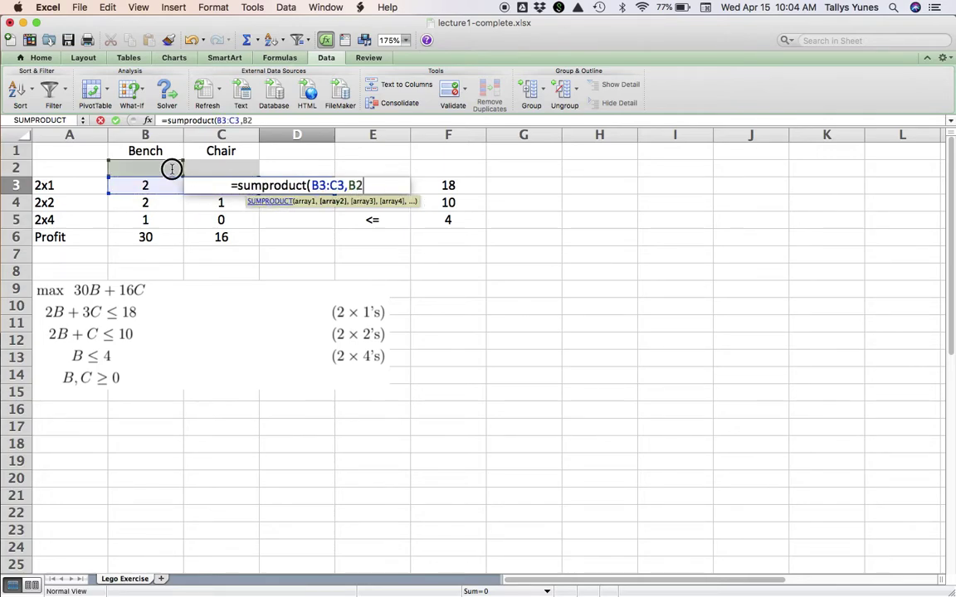
left_click_drag(172, 168, 206, 168)
type(")")
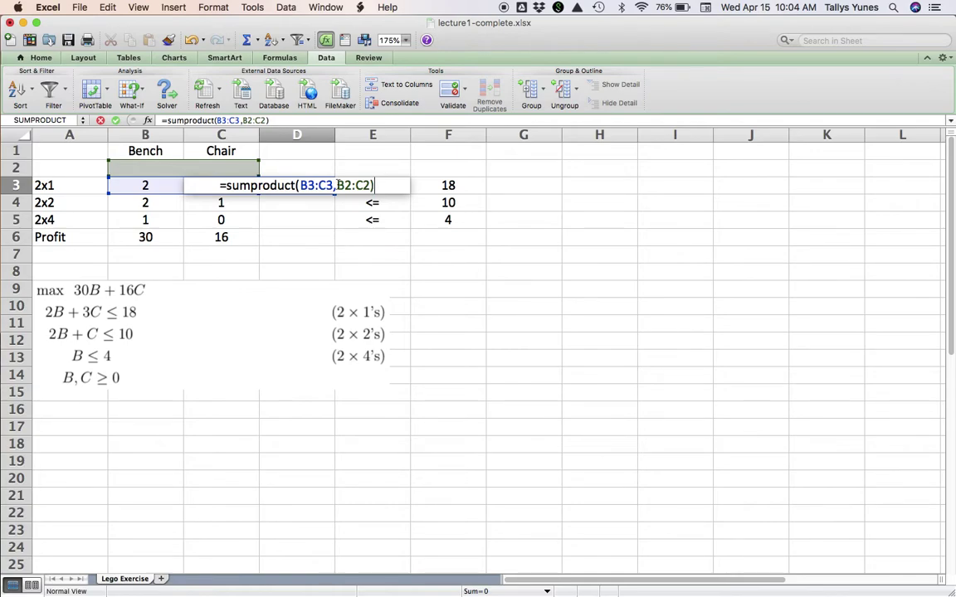
Make the B2:C2 reference in the D3 formula absolute as $B$2:$C$2 and commit the formula.
left_click(338, 185)
left_click_drag(338, 185, 368, 184)
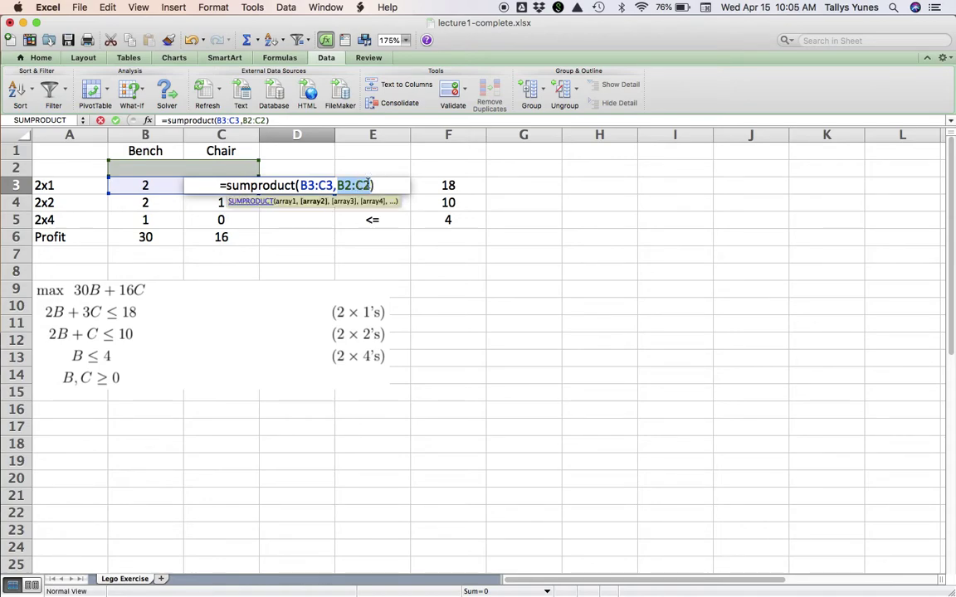
key("super+t")
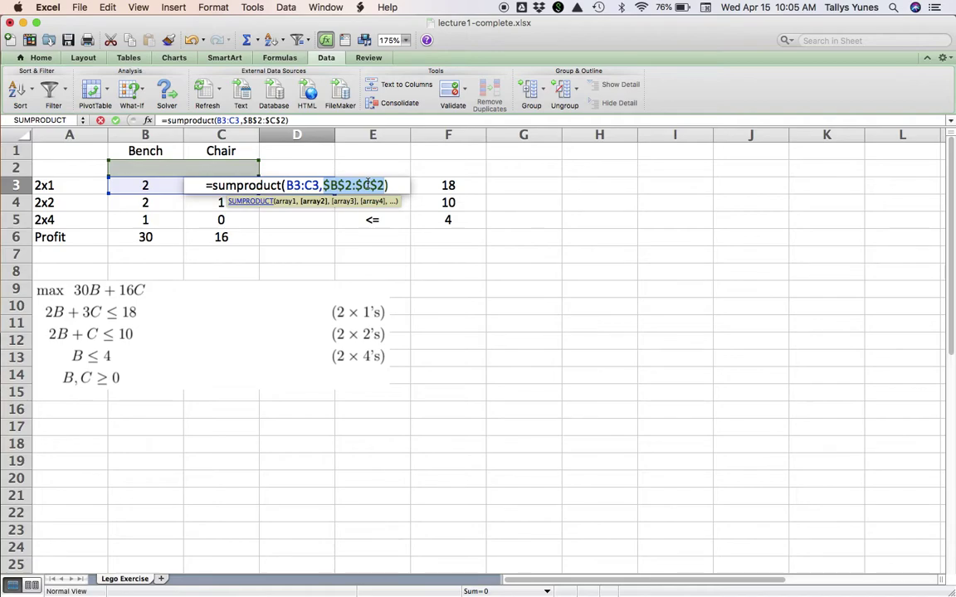
key("Return")
key("Up")
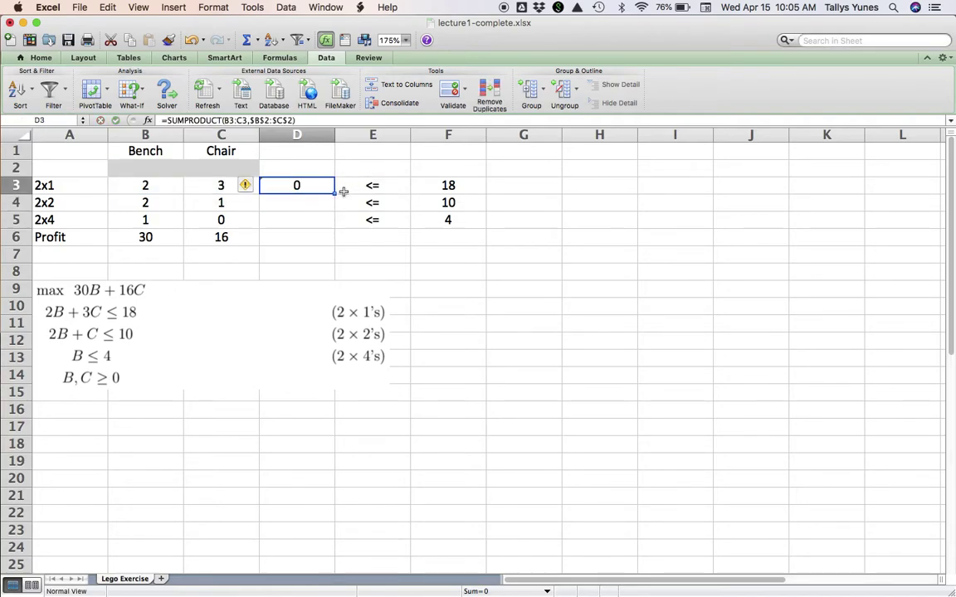
Fill the D3 formula down through D5 and check the cell references of the copy in D5.
left_click_drag(333, 194, 332, 220)
left_click(320, 218)
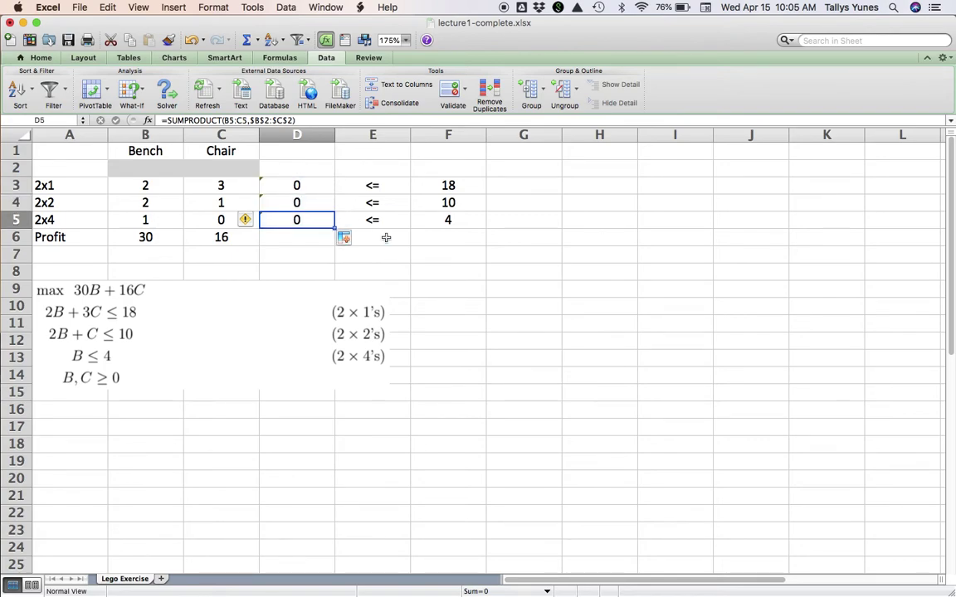
key("ctrl+u")
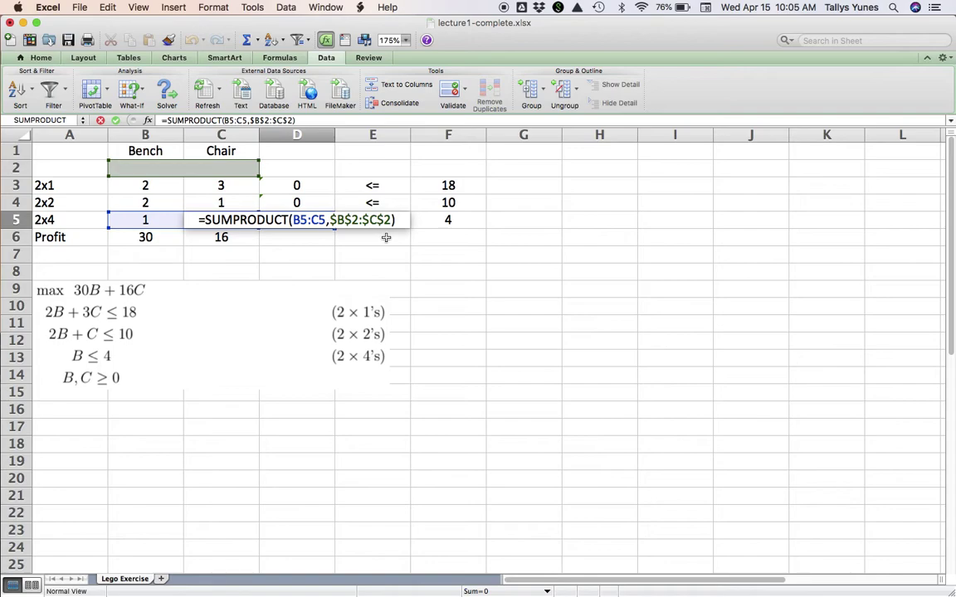
key("Return")
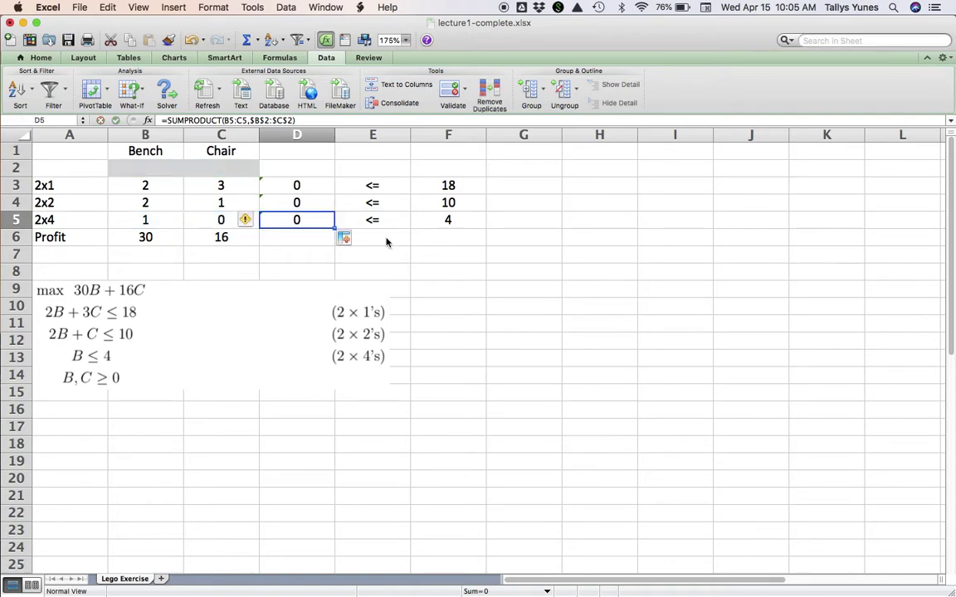
Extend the SUMPRODUCT formula from D5 to the Profit row in D6 and check its references.
left_click_drag(335, 228, 333, 246)
left_click(316, 241)
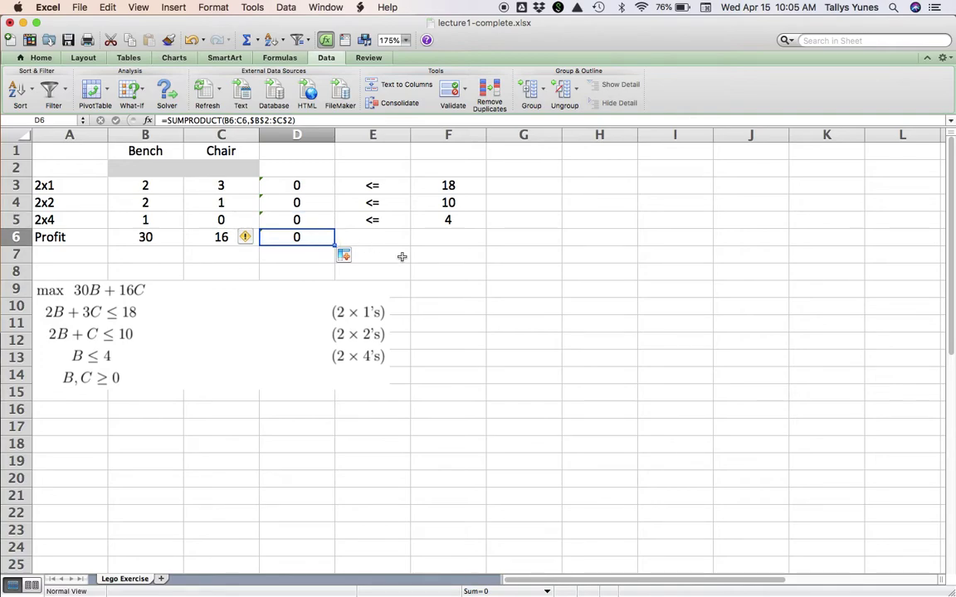
key("F2")
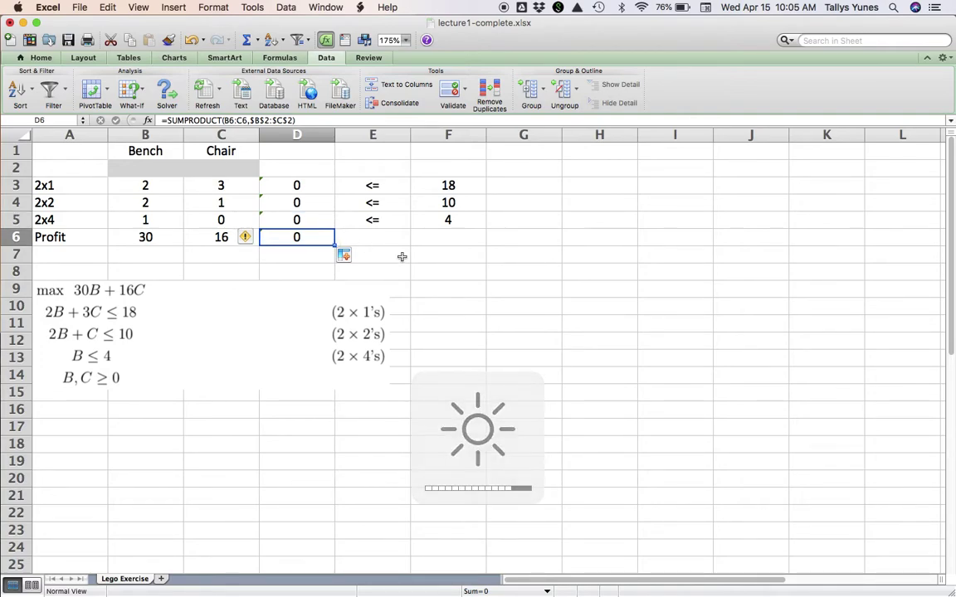
key("F2")
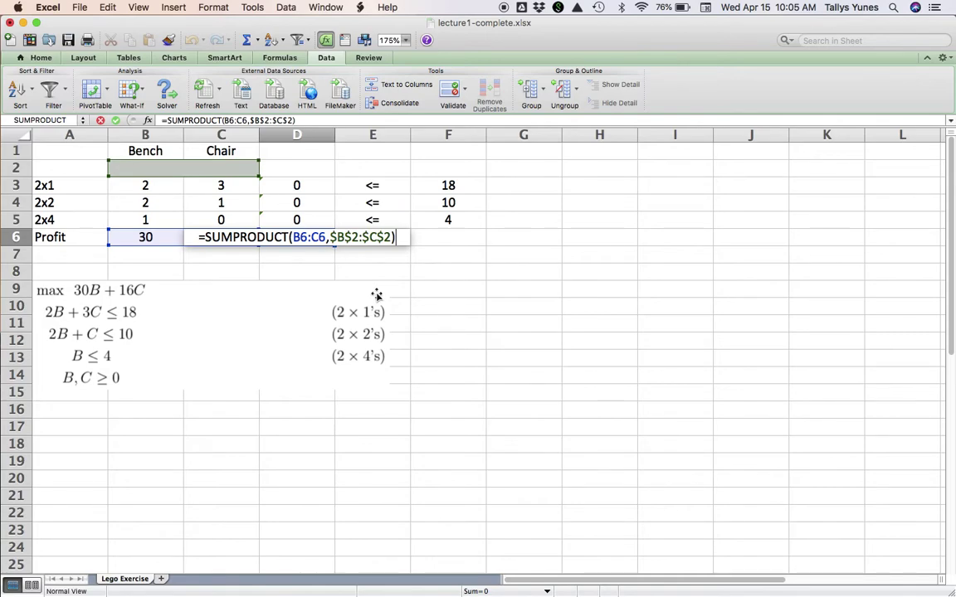
key("Return")
key("Up")
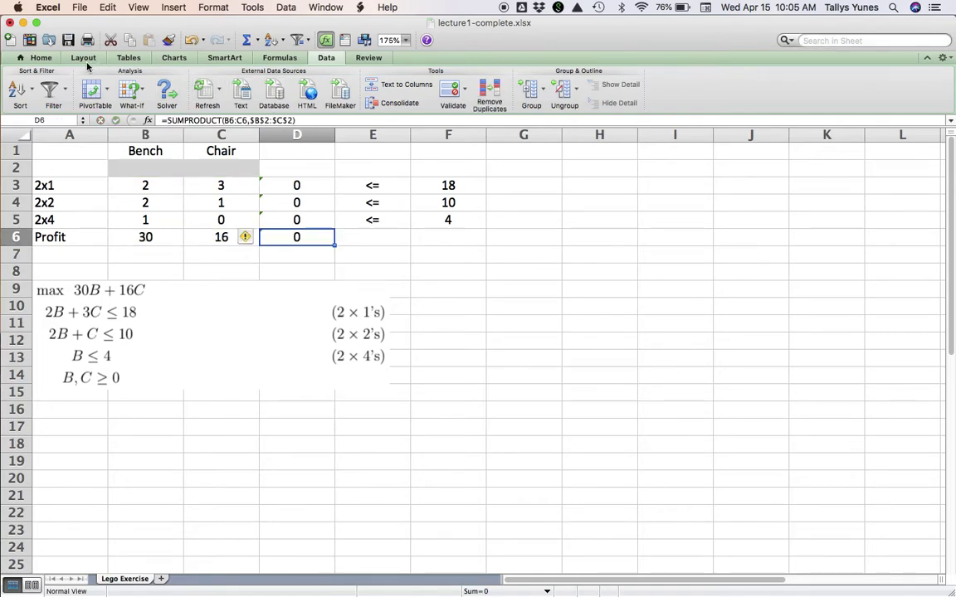
Left-align D6 to inspect its full formula beside the profit coefficients, and restore the cell's center alignment.
left_click(38, 57)
left_click(258, 102)
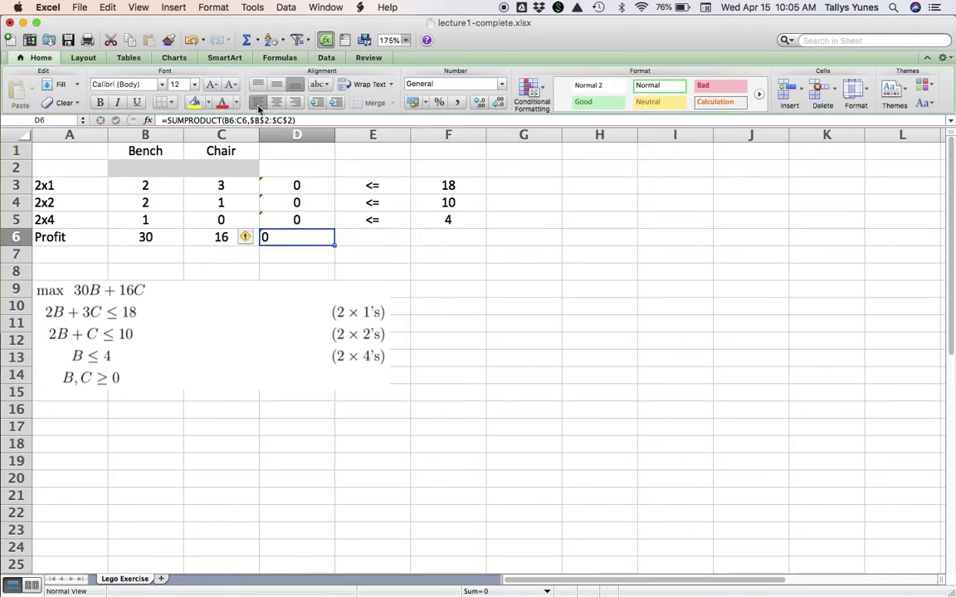
key("ctrl+u")
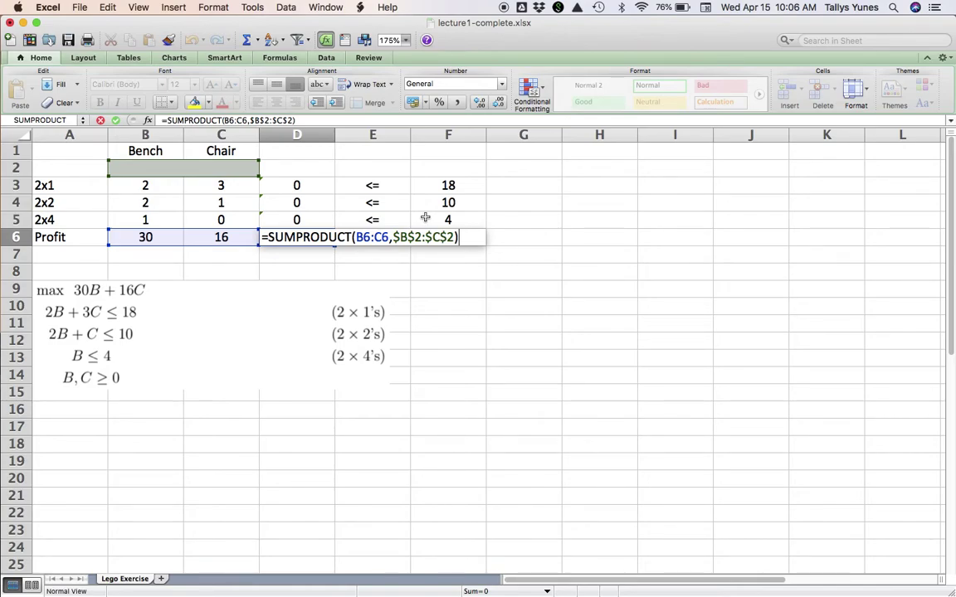
key("Return")
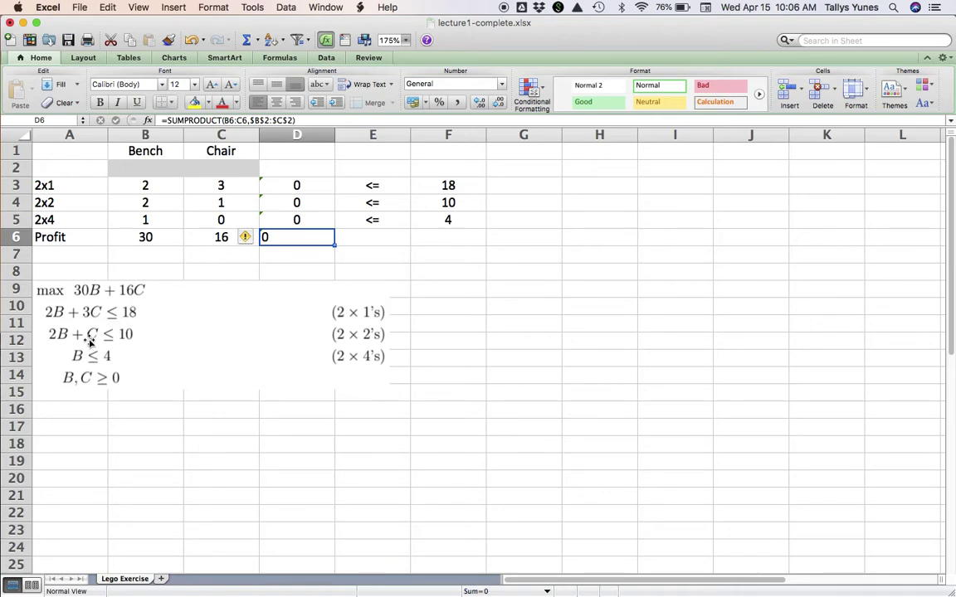
left_click(295, 185)
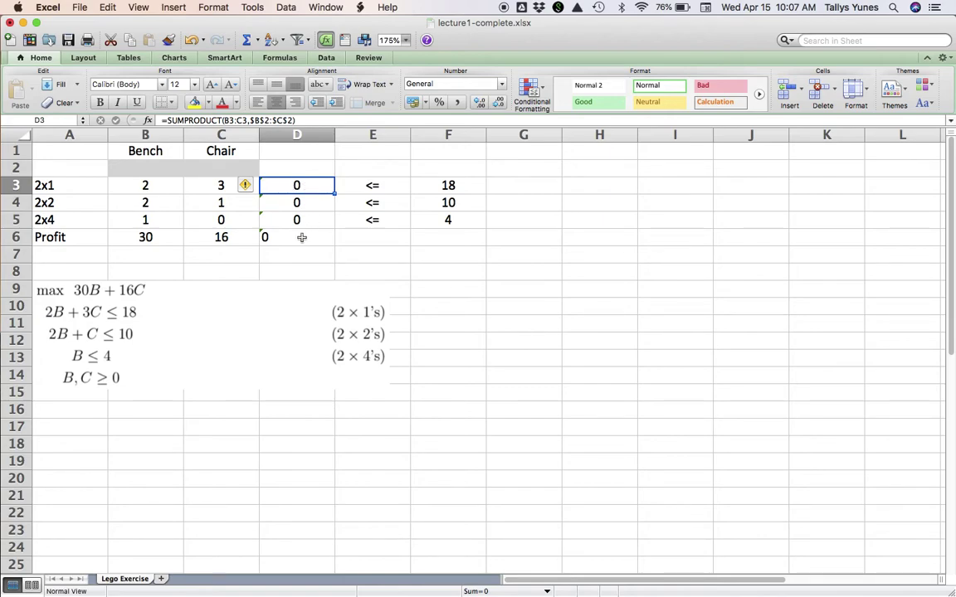
left_click(316, 239)
left_click(278, 105)
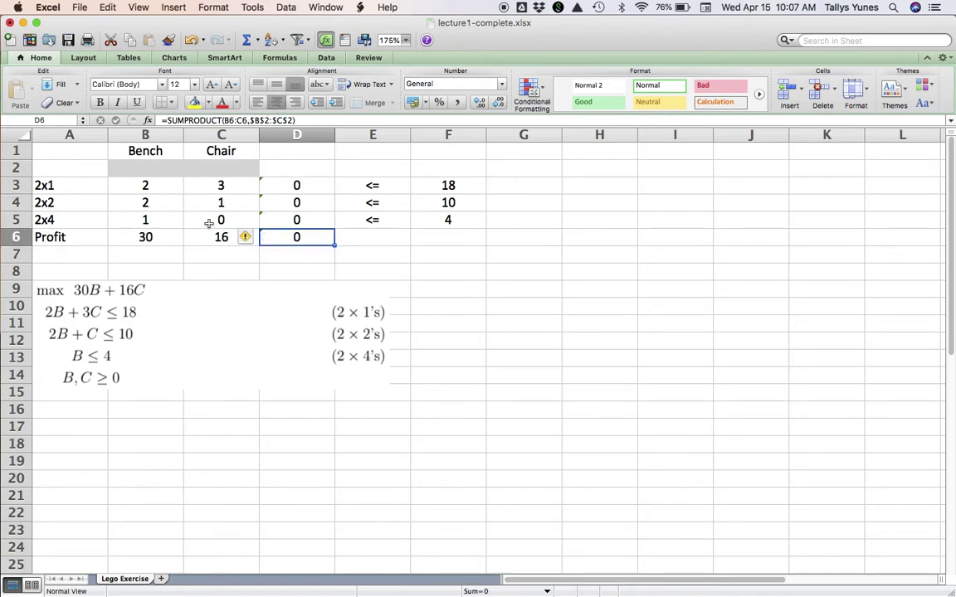
Open Solver and set the total profit cell D6 as the objective with the goal Max.
left_click(94, 154)
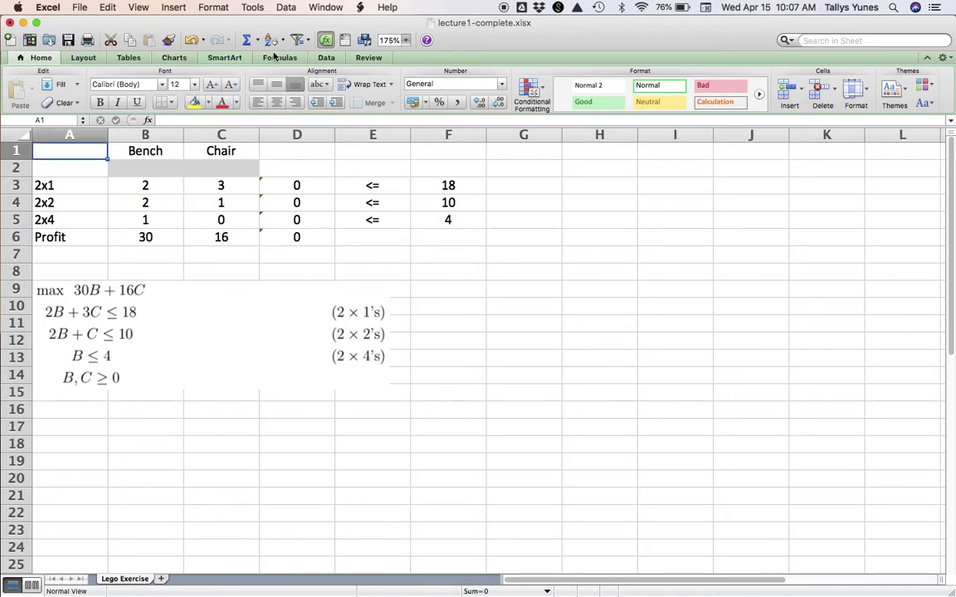
left_click(325, 57)
left_click(162, 90)
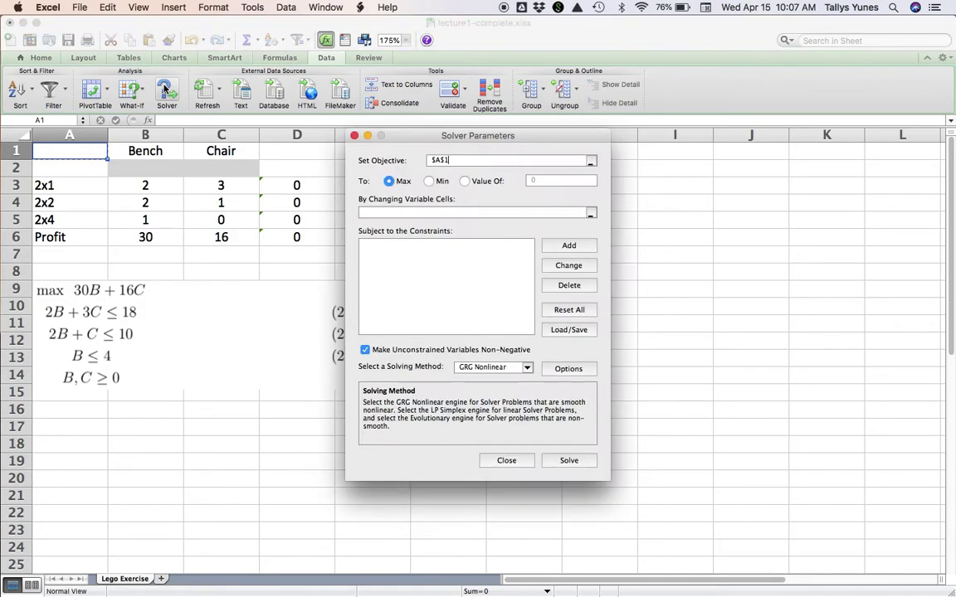
mouse_move(407, 136)
left_mouse_down()
mouse_move(514, 171)
mouse_move(584, 170)
left_mouse_up()
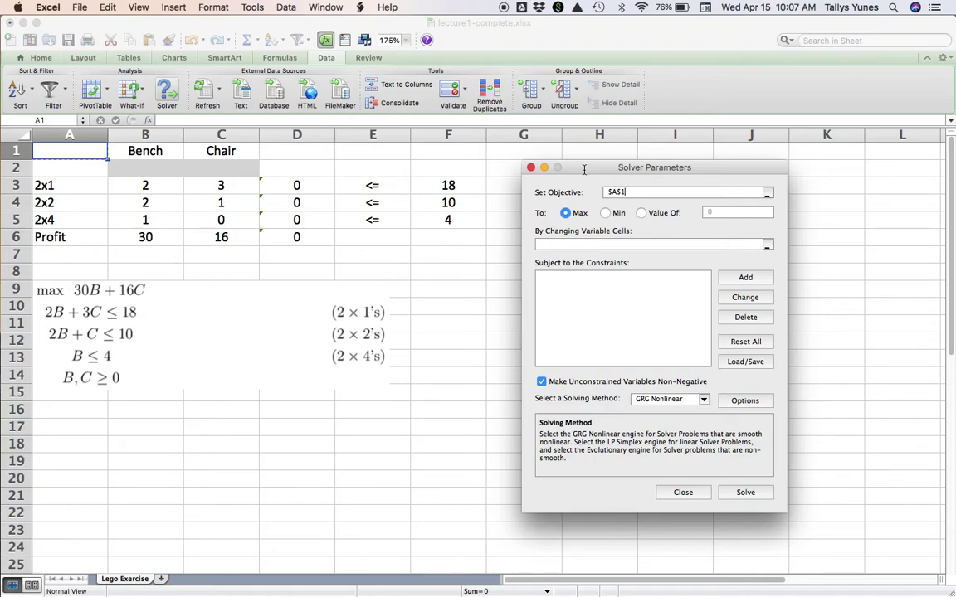
left_click(299, 238)
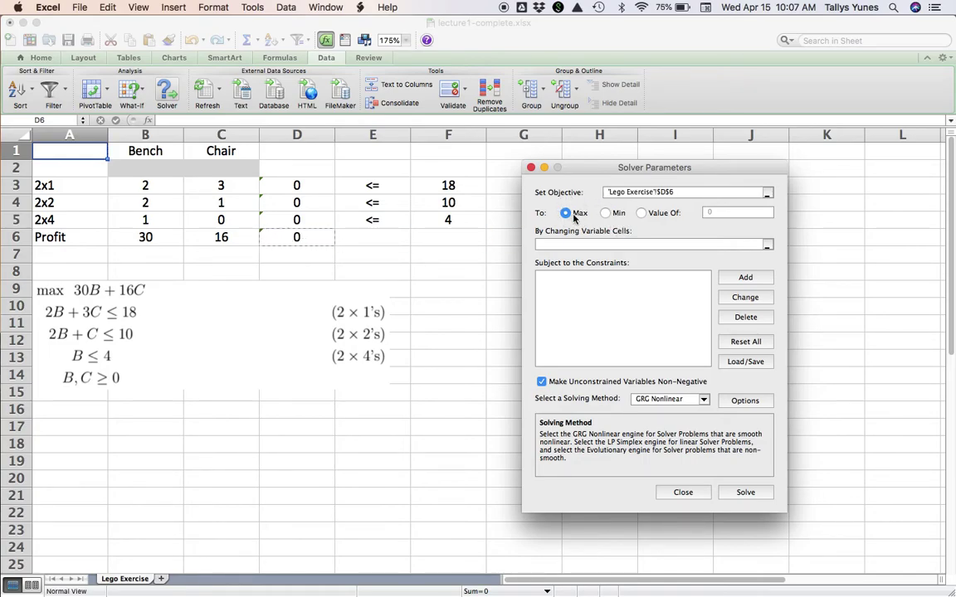
left_click(609, 213)
left_click(568, 214)
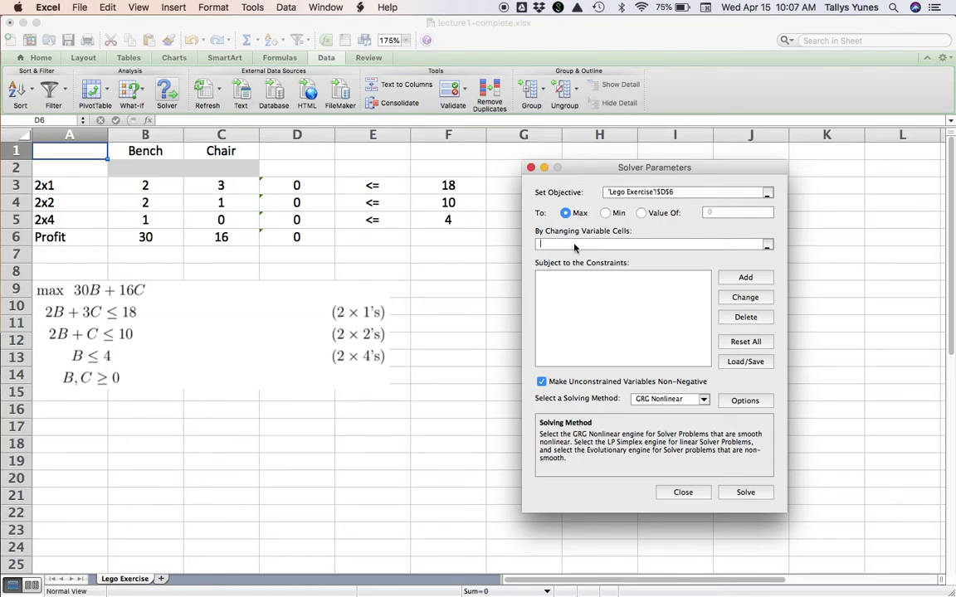
Set Solver's changing variable cells to B2:C2, the Bench and Chair quantities.
left_click(575, 246)
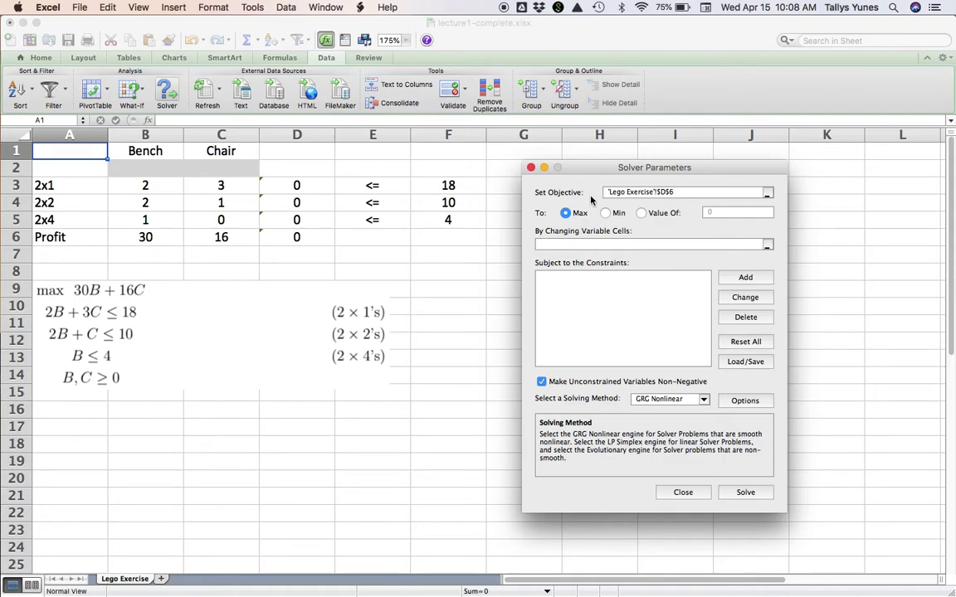
left_click_drag(597, 170, 571, 164)
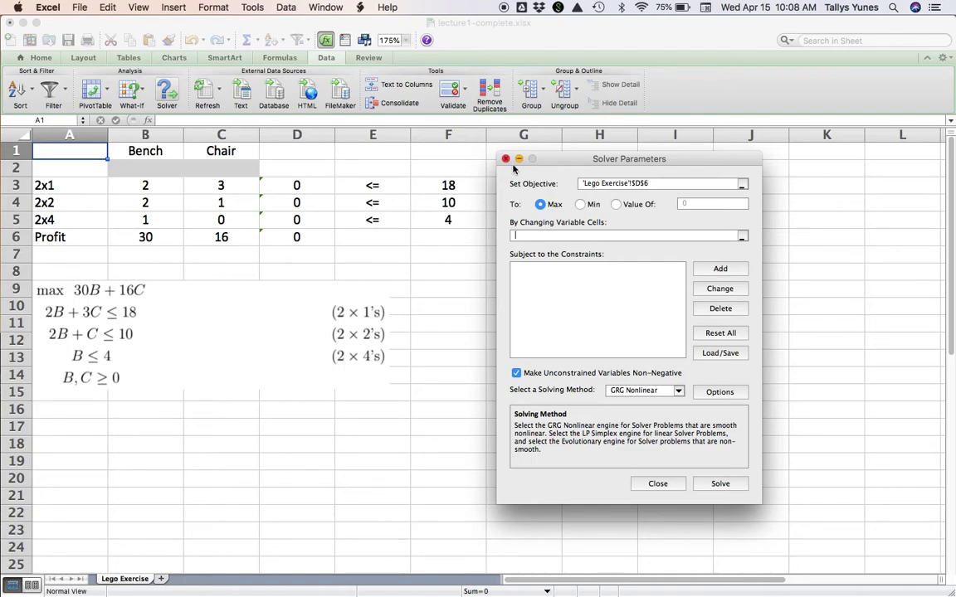
left_click(189, 169)
left_click(163, 169)
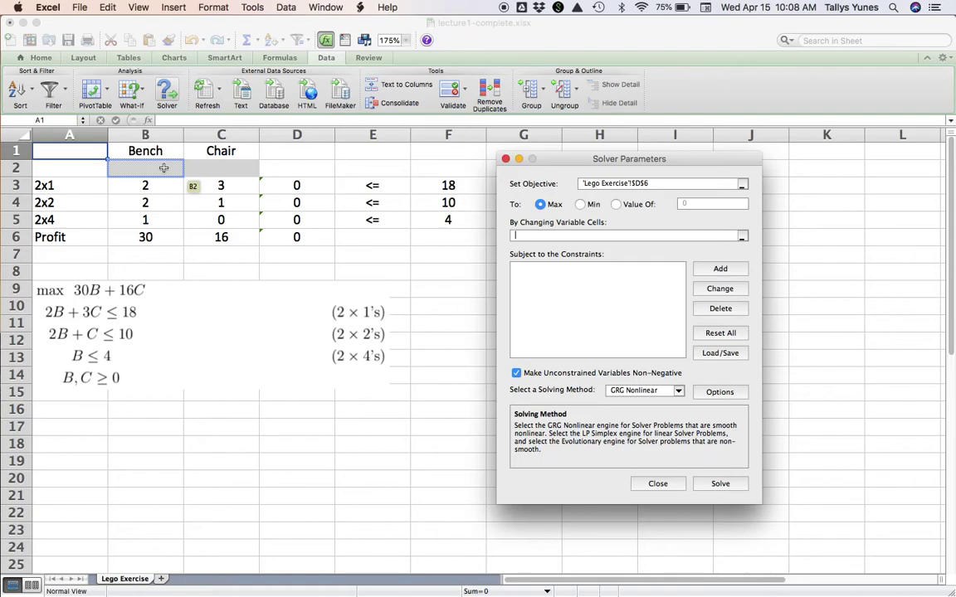
left_click_drag(137, 169, 210, 172)
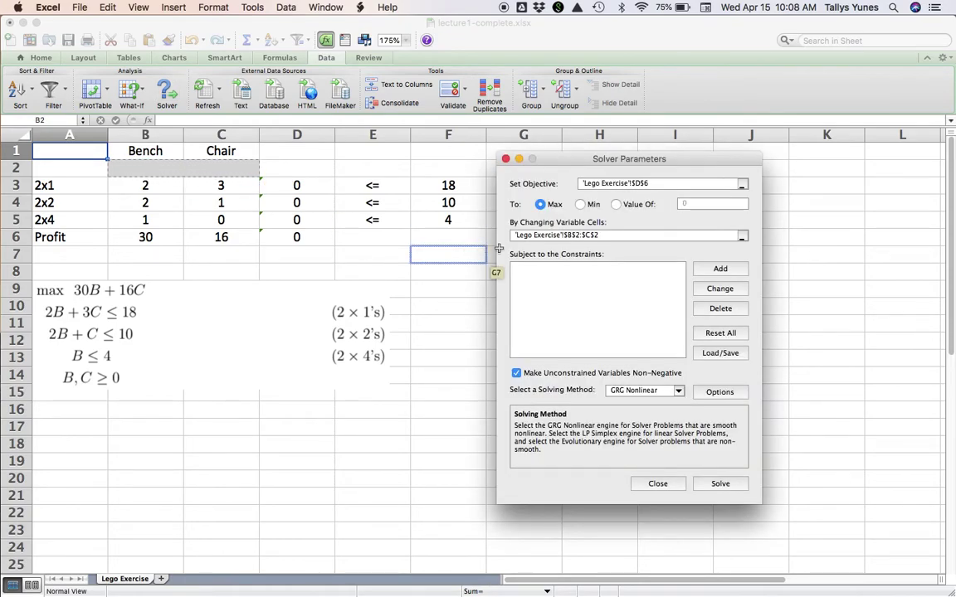
Add one combined Solver constraint requiring the brick usage cells D3:D5 to be <= the available amounts in F3:F5.
left_click(718, 268)
left_click_drag(558, 257, 687, 241)
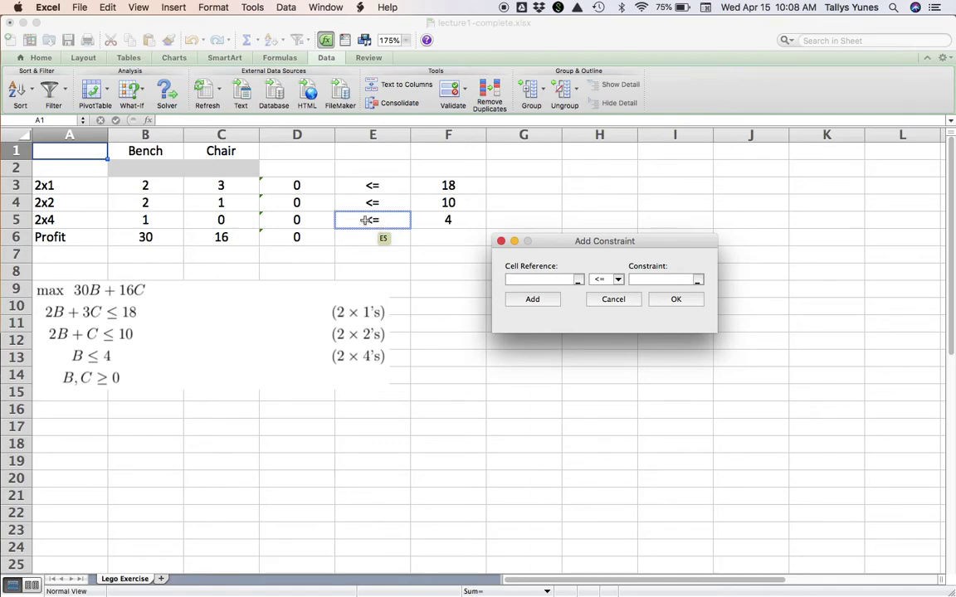
left_click(324, 185)
left_click_drag(324, 185, 324, 217)
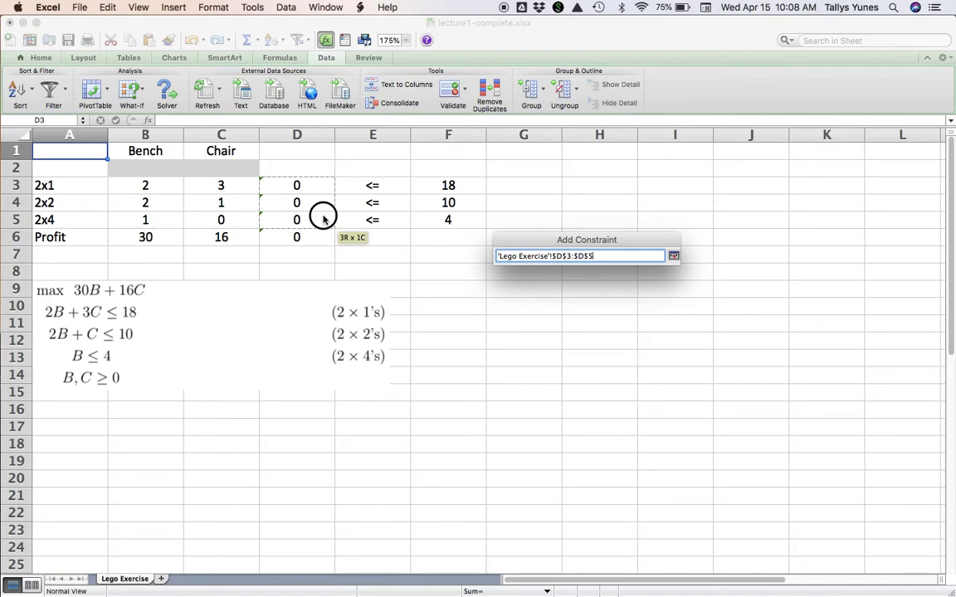
left_click_drag(324, 217, 324, 218)
left_click(637, 281)
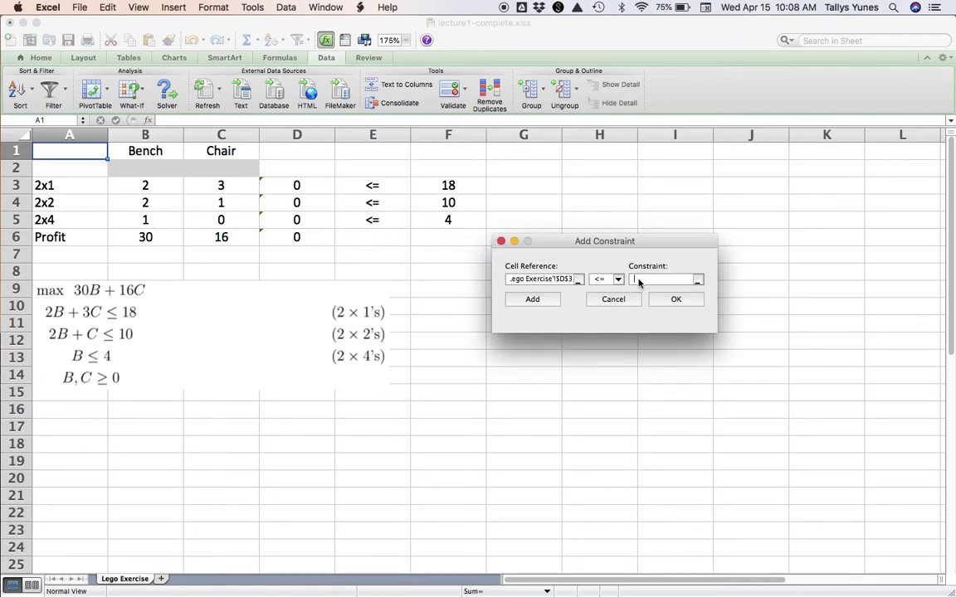
left_click(467, 184)
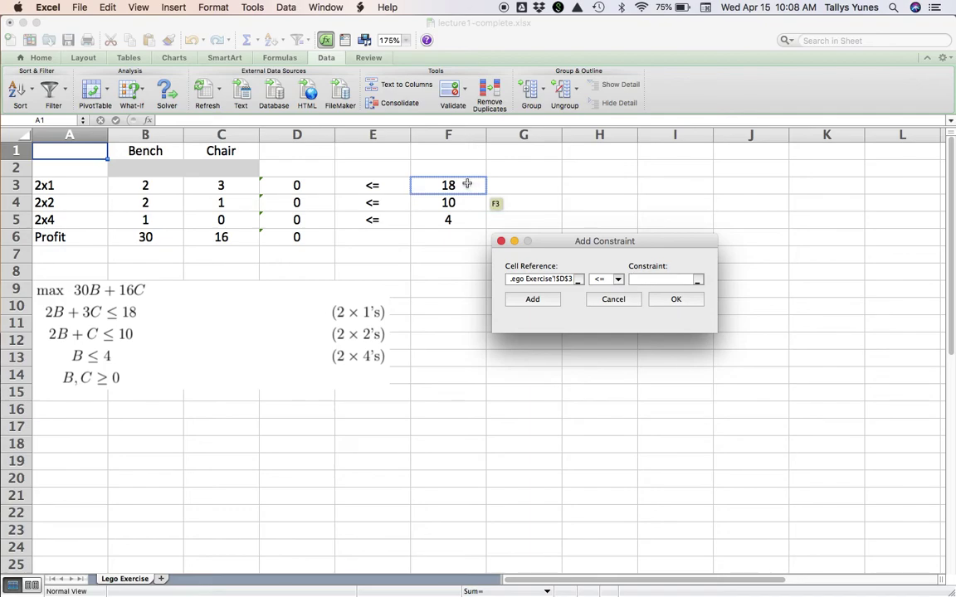
left_click_drag(467, 185, 466, 221)
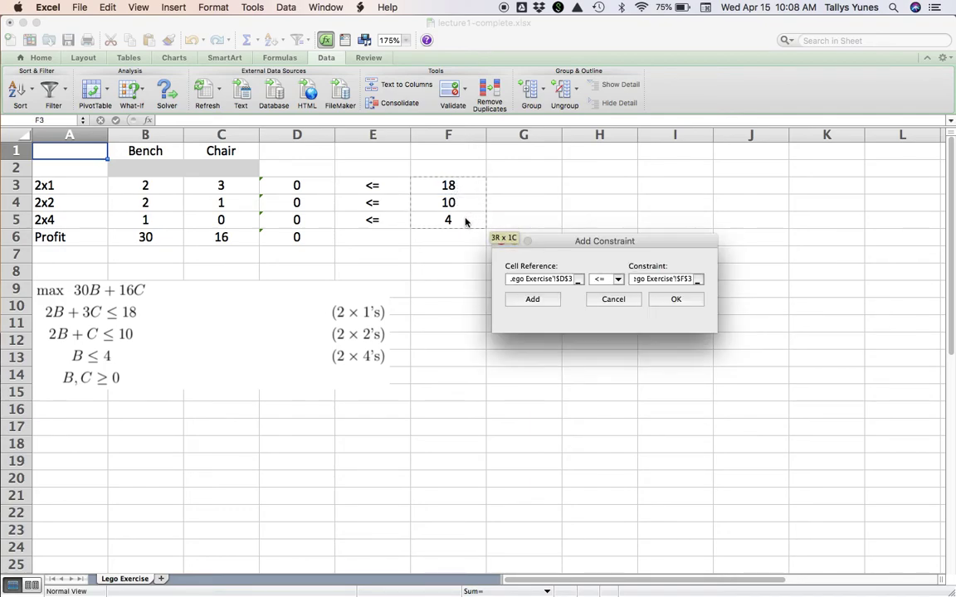
left_click(531, 302)
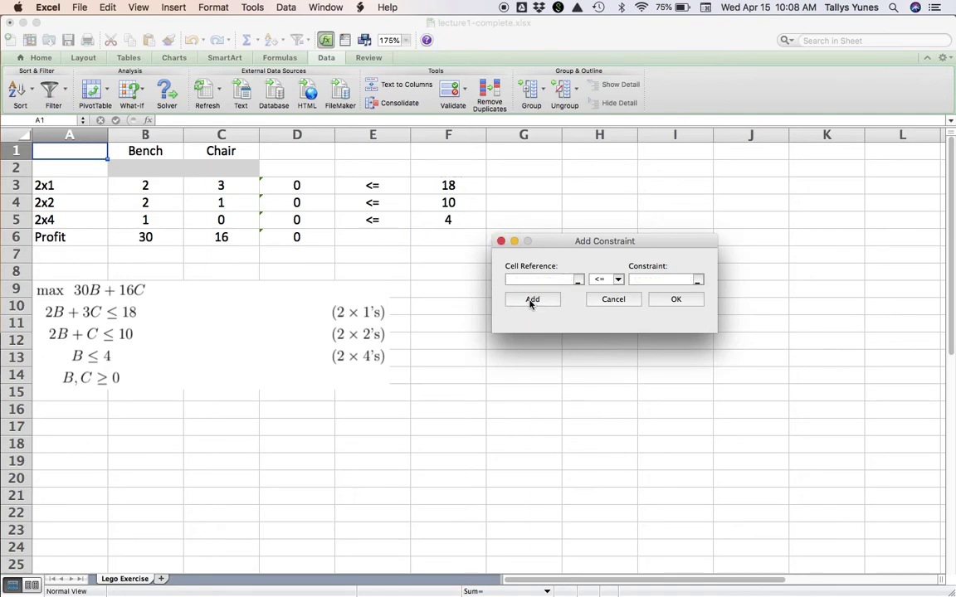
Add an individual Solver constraint for the 2x1 bricks, requiring D3 <= F3.
left_click(321, 187)
left_click(653, 282)
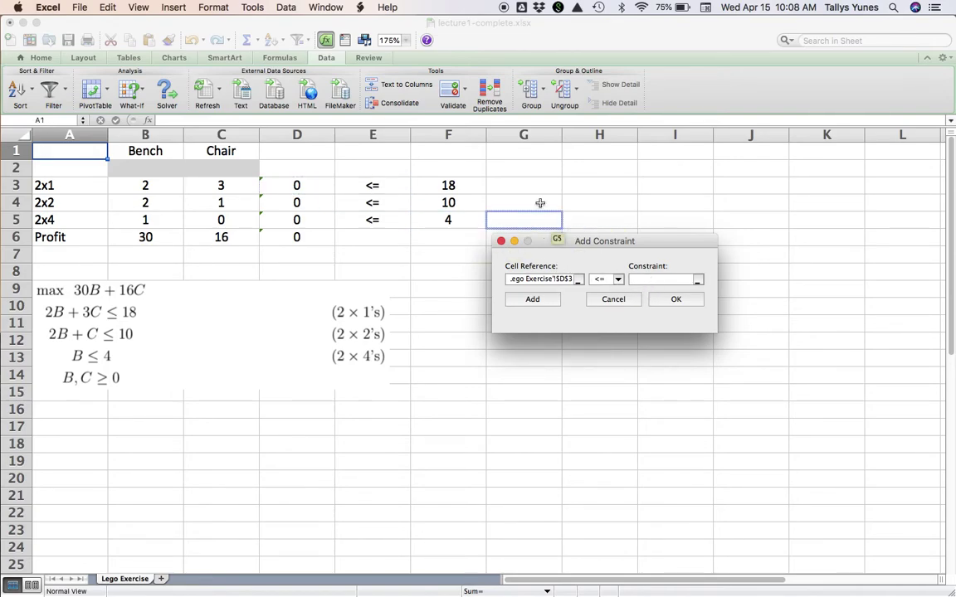
left_click(467, 187)
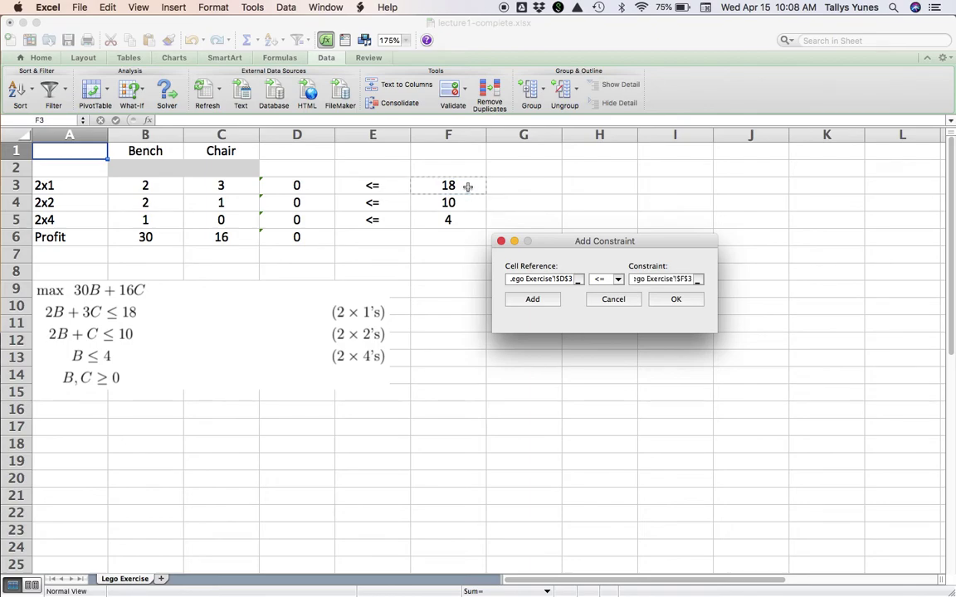
left_click(533, 300)
Add an individual Solver constraint for the 2x2 bricks, requiring D4 <= F4.
left_click(339, 220)
left_click(320, 201)
left_click(663, 281)
left_click(469, 205)
left_click(534, 300)
Add the 2x4 brick constraint D5 <= F5 and return to the main Solver parameters.
left_click(316, 222)
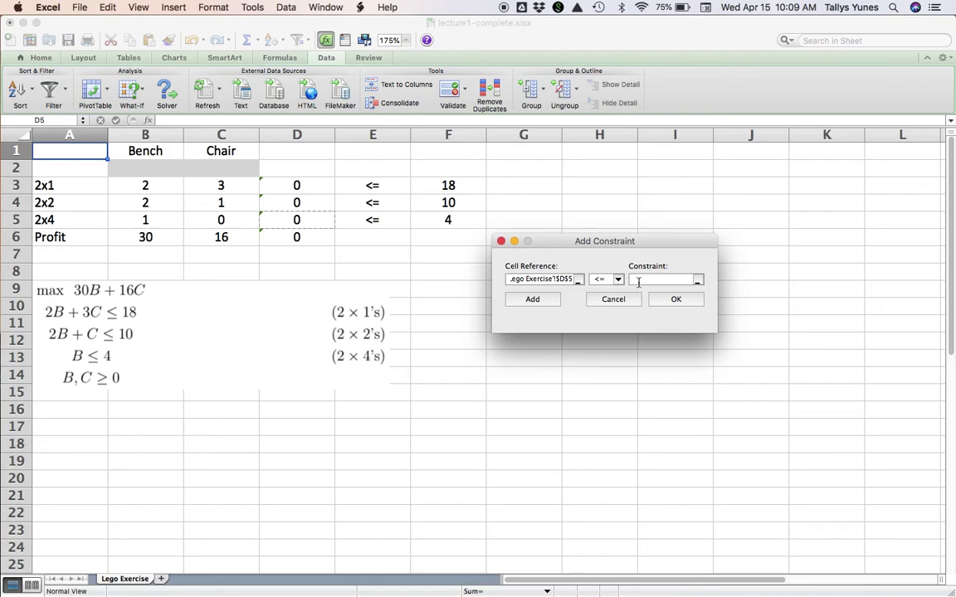
left_click(476, 223)
left_click(674, 300)
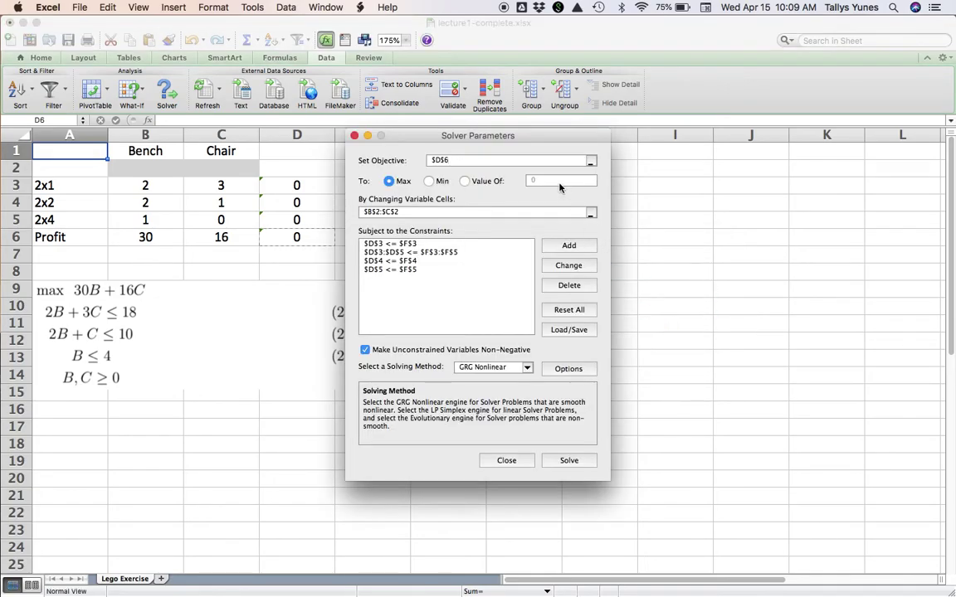
Delete the redundant combined constraint D3:D5 <= F3:F5 from the Solver constraint list.
left_click_drag(546, 142, 721, 171)
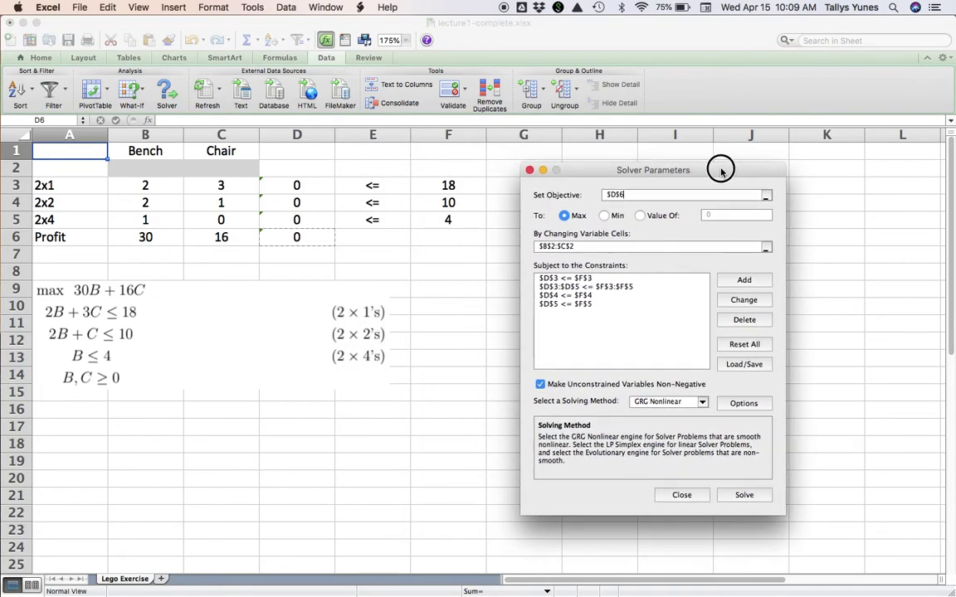
left_click(609, 287)
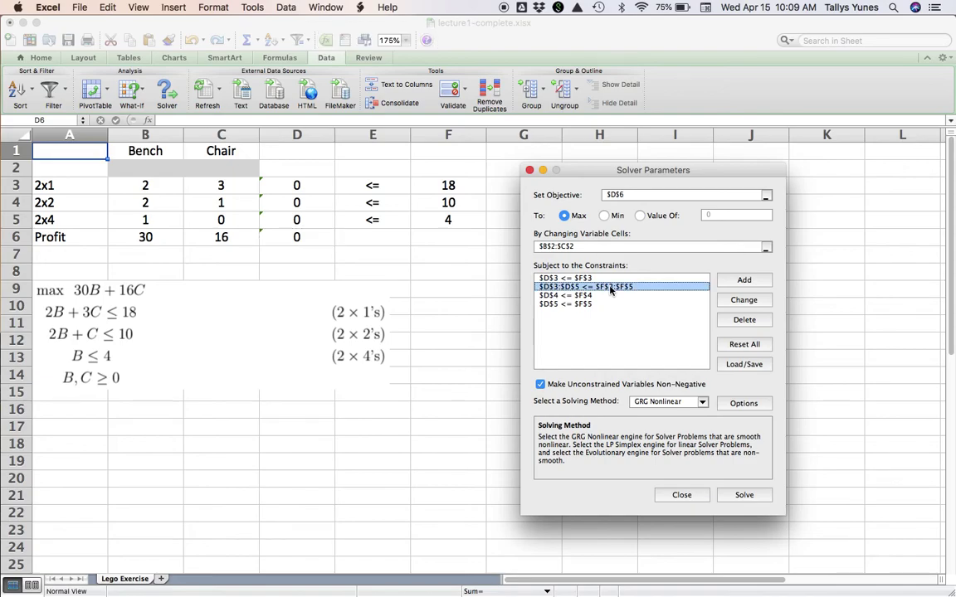
left_click(732, 320)
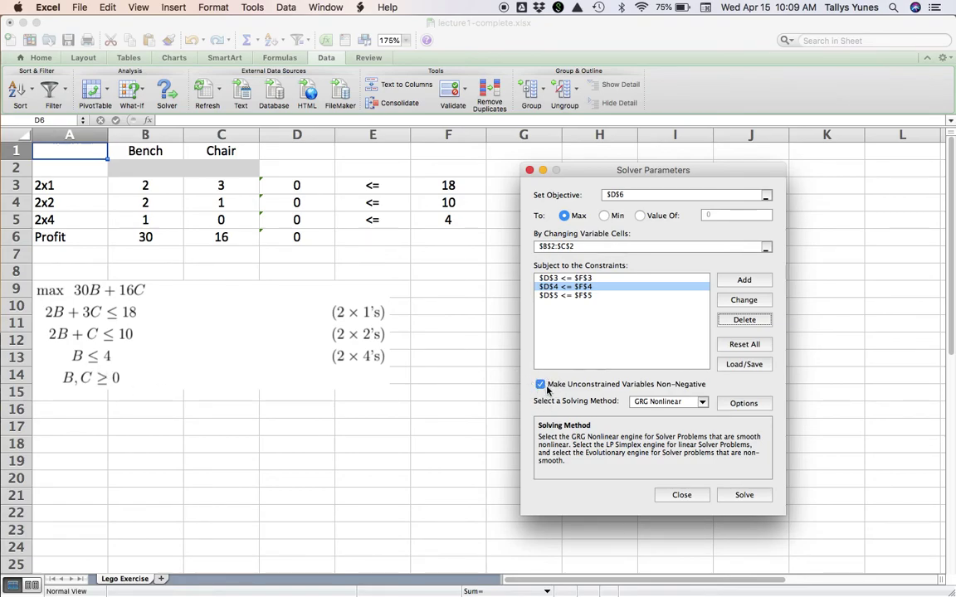
Set the solving method to Simplex LP, solve the model and keep the Solver solution.
left_click(700, 403)
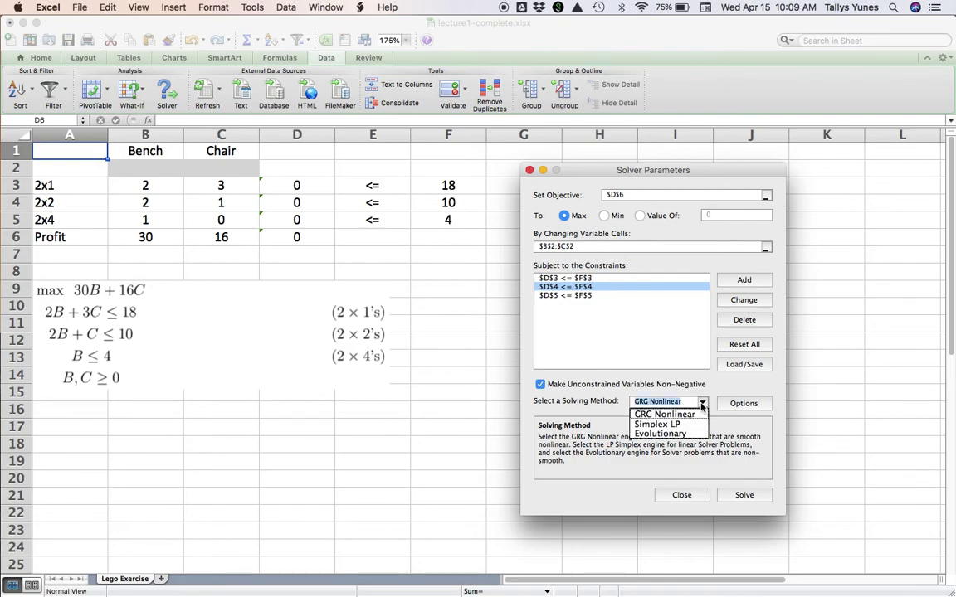
left_click(689, 425)
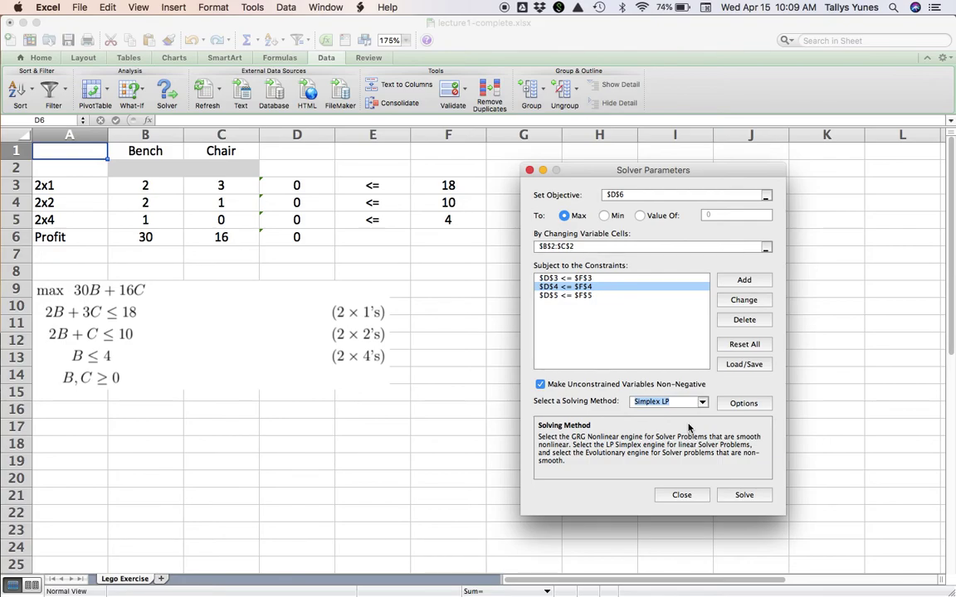
left_click(742, 497)
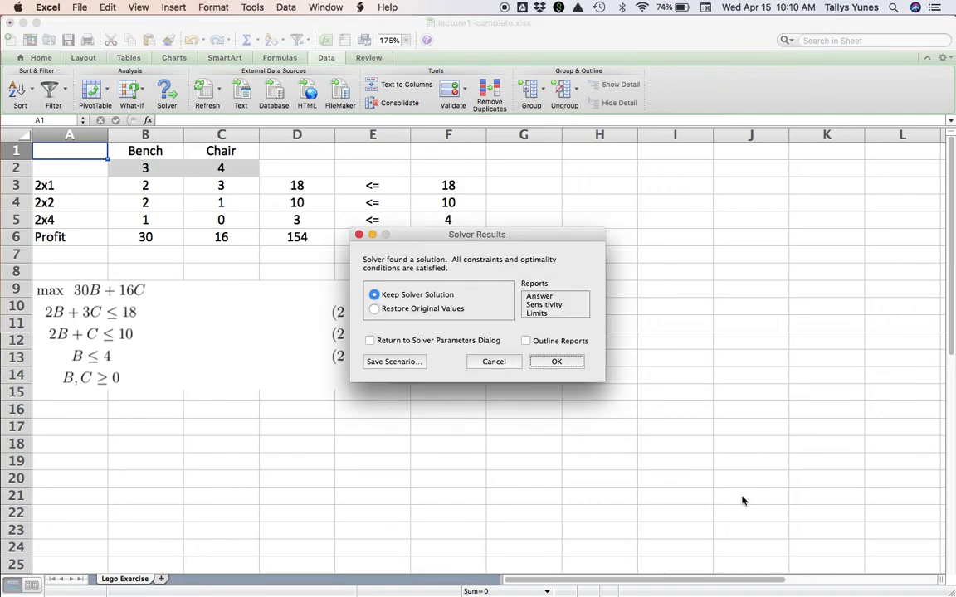
left_click(573, 363)
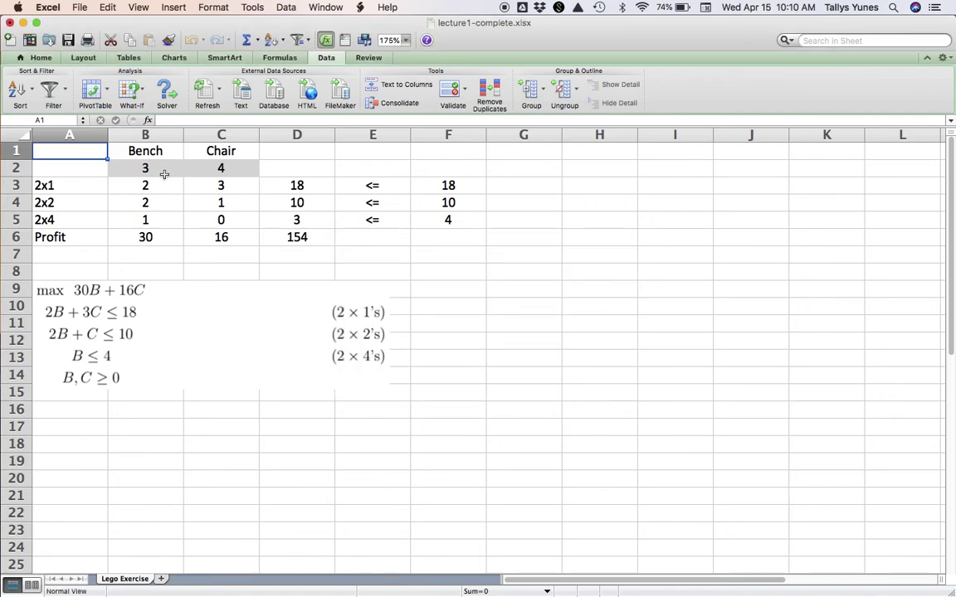